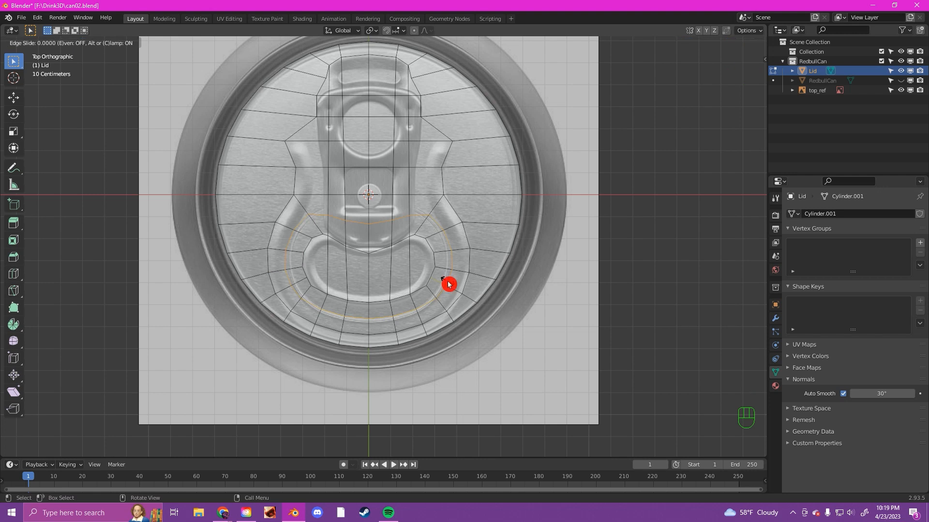
- Scale the new edge loop around the lid's mouth opening down to about 0.93
key(s)
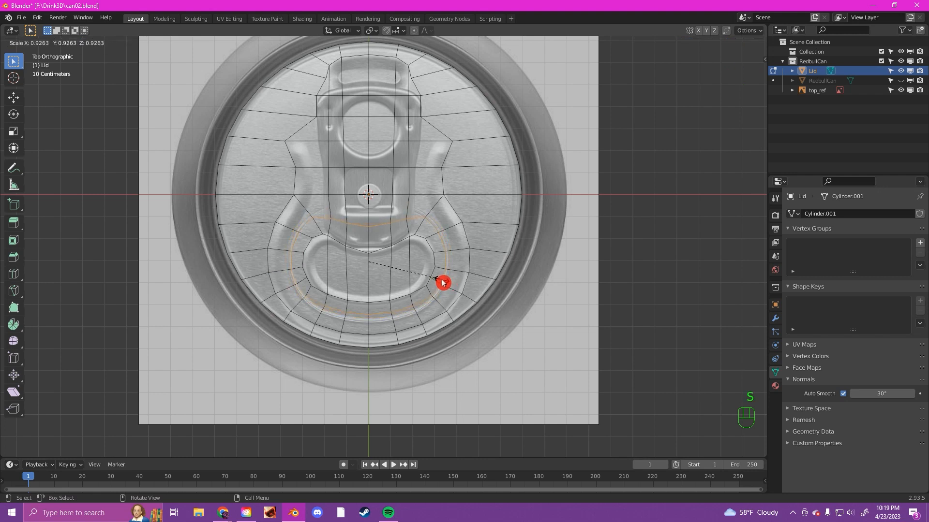
click(443, 282)
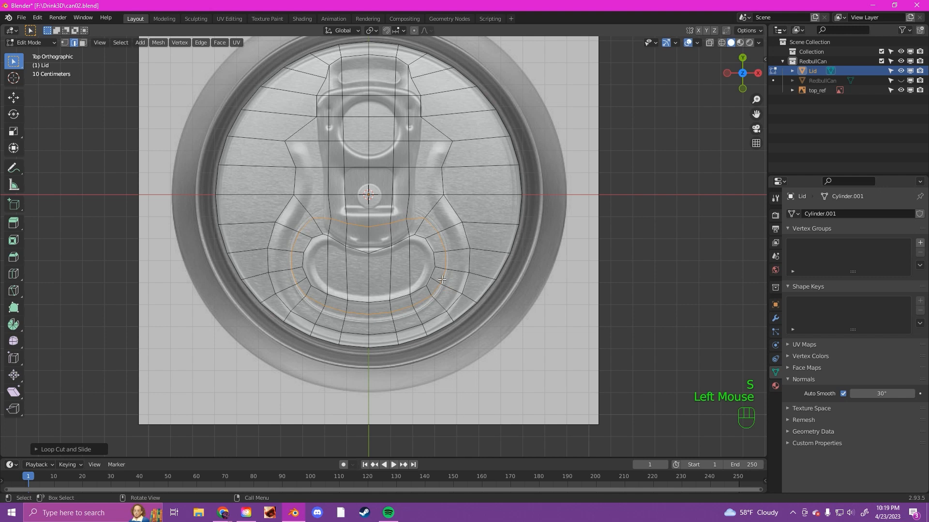
middle_drag(481, 320, 474, 290)
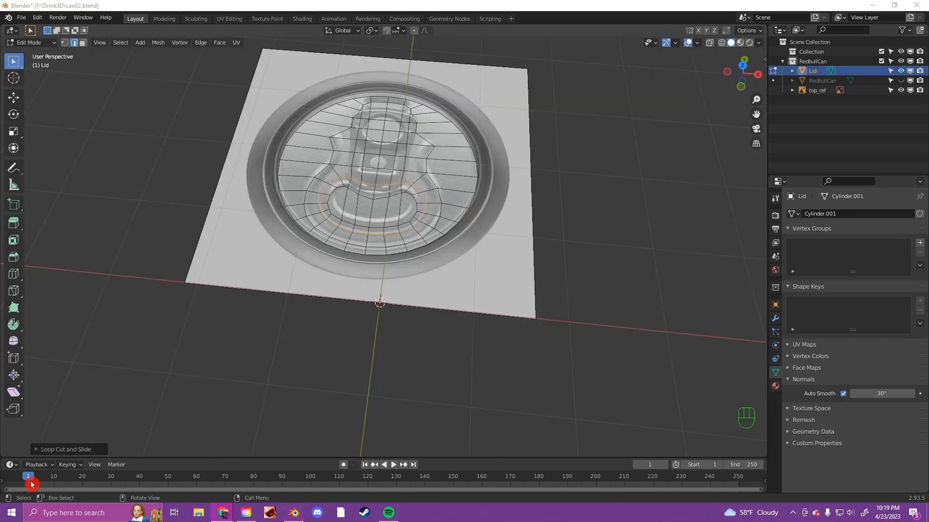
- Show the RedbullCan body, return to Object Mode, and hide the top_ref reference image
click(571, 5)
click(901, 81)
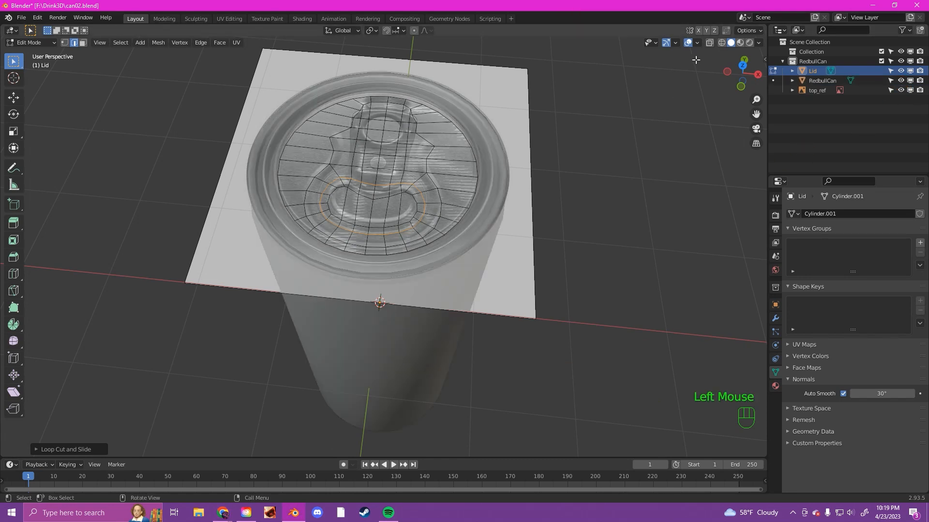
click(732, 50)
key(Tab)
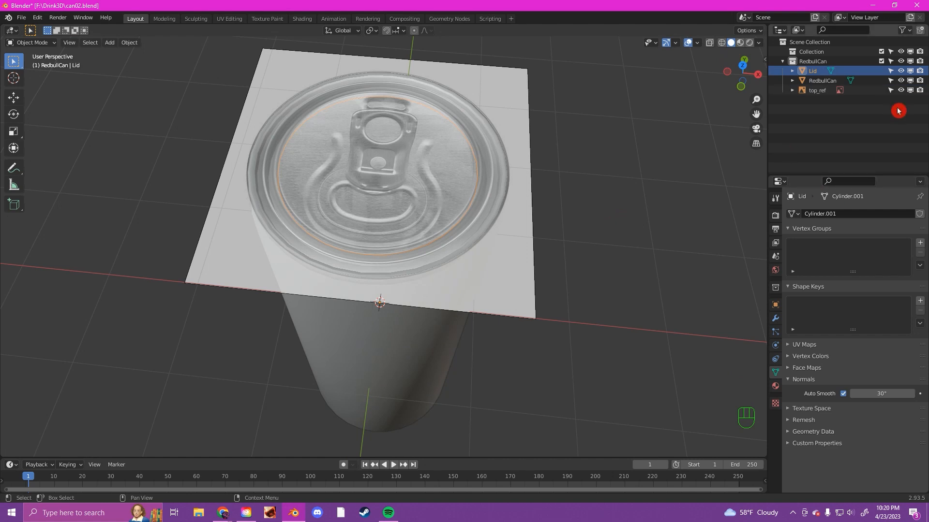
click(900, 90)
middle_drag(653, 199, 538, 176)
scroll(550, 199, up, 3)
scroll(549, 189, down, 2)
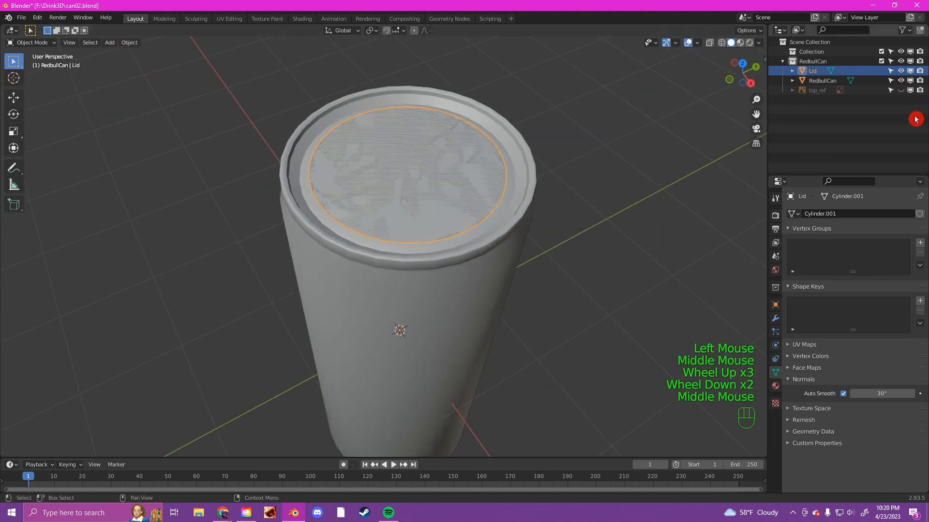
- Toggle the Lid's visibility to compare it with the can top underneath, leaving the Lid hidden
click(900, 71)
click(899, 72)
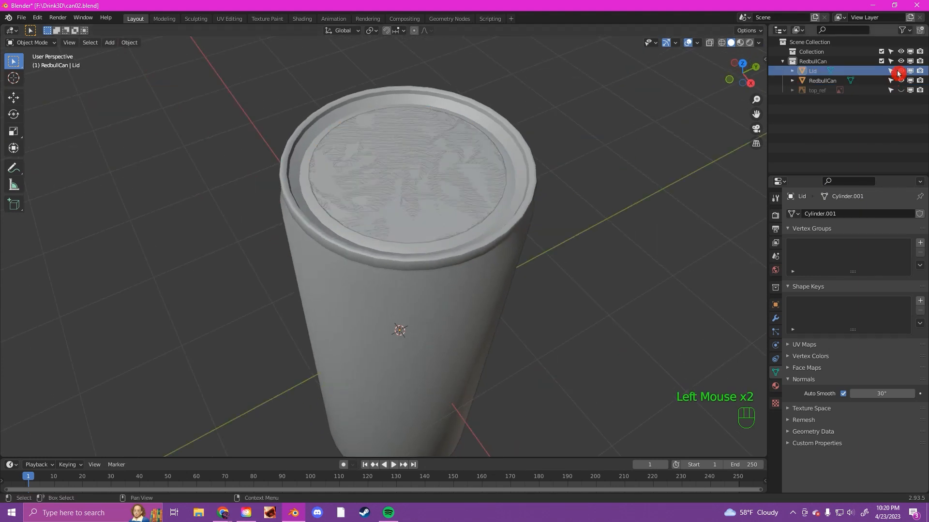
click(899, 72)
click(899, 72)
click(899, 72)
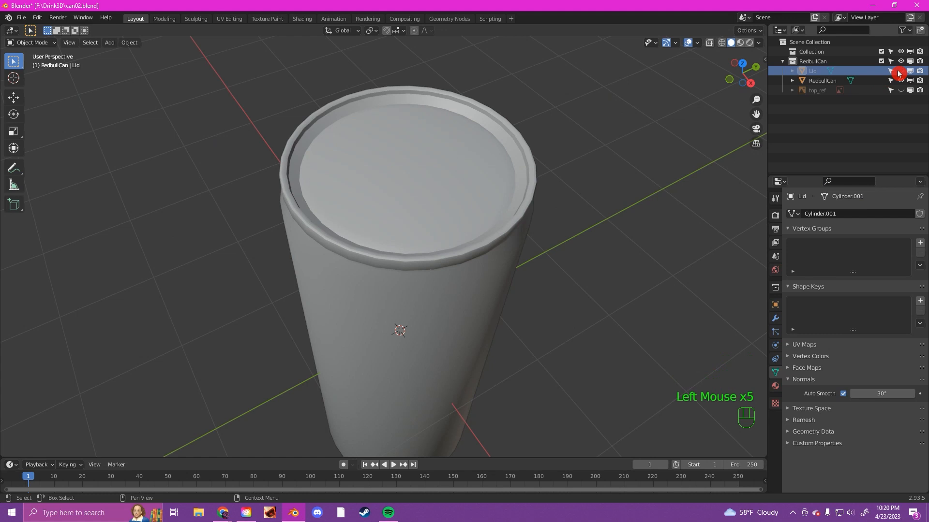
- Delete the flat top face of the RedbullCan mesh inside the rim
click(492, 164)
key(Tab)
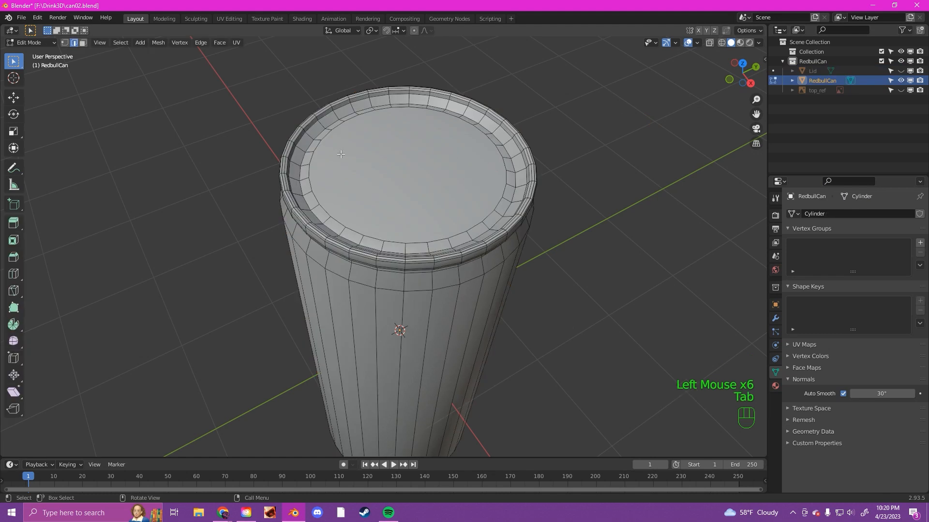
click(83, 43)
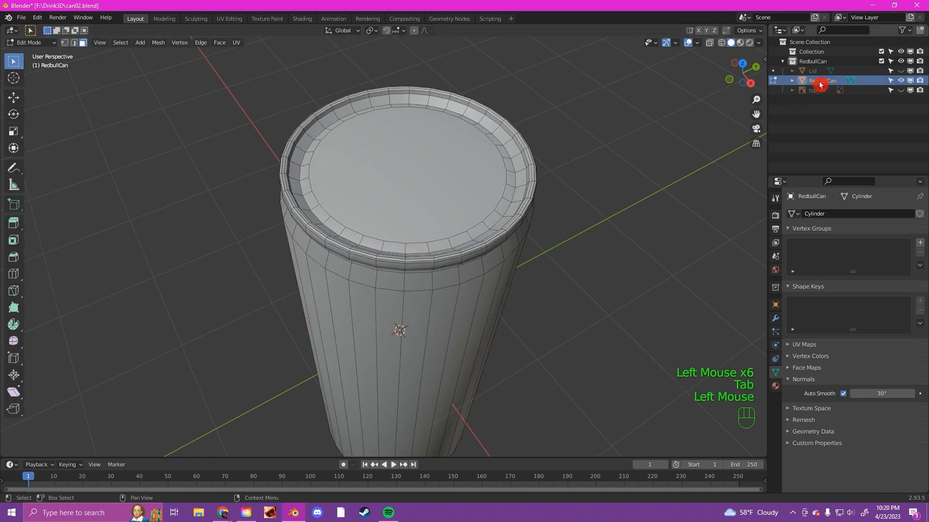
click(392, 172)
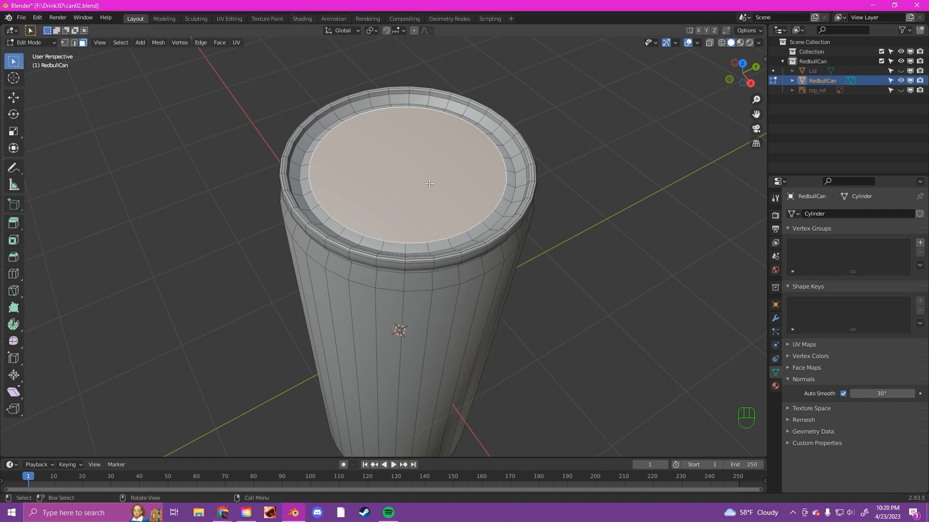
key(x)
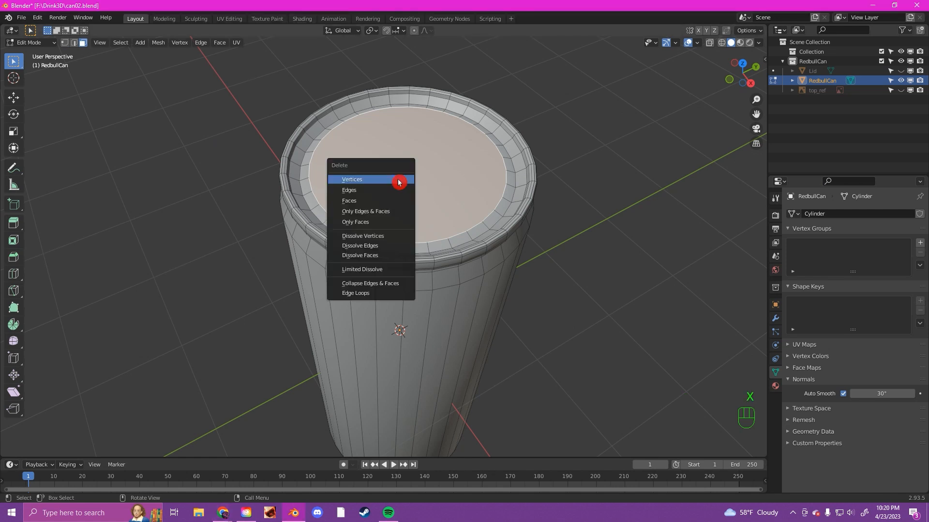
click(373, 201)
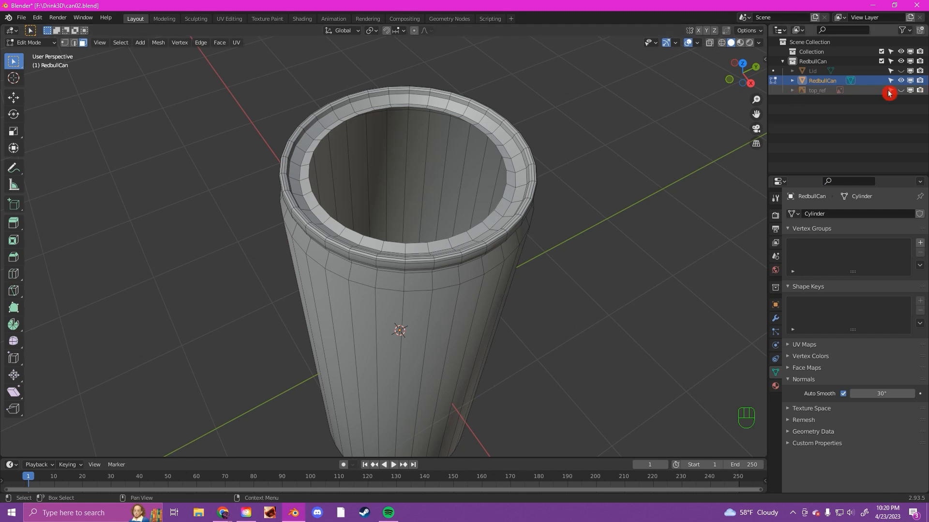
- Return to Object Mode and show the Lid in the can's open top
key(Tab)
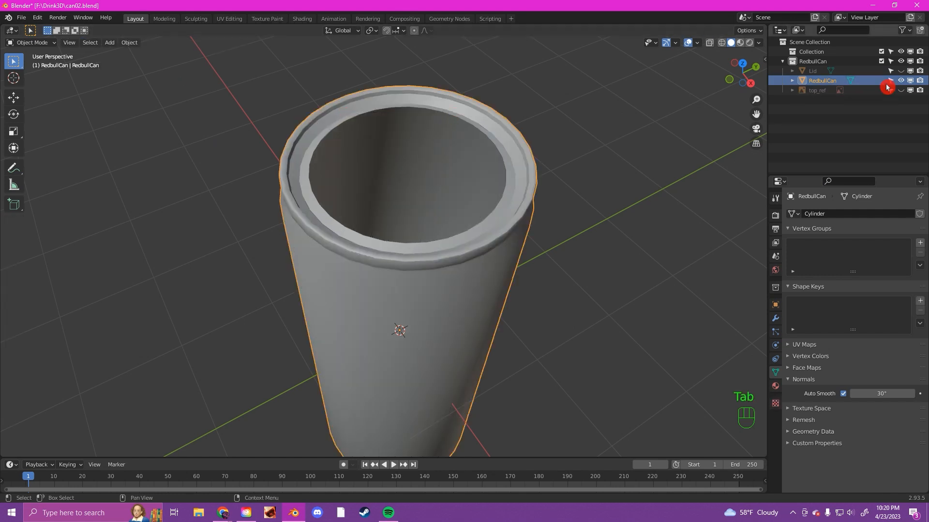
click(900, 71)
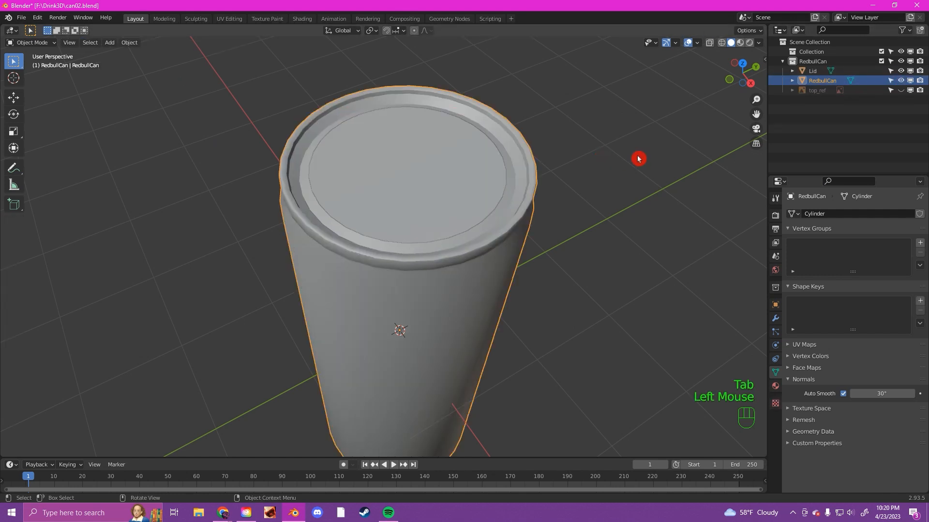
middle_drag(493, 167, 426, 148)
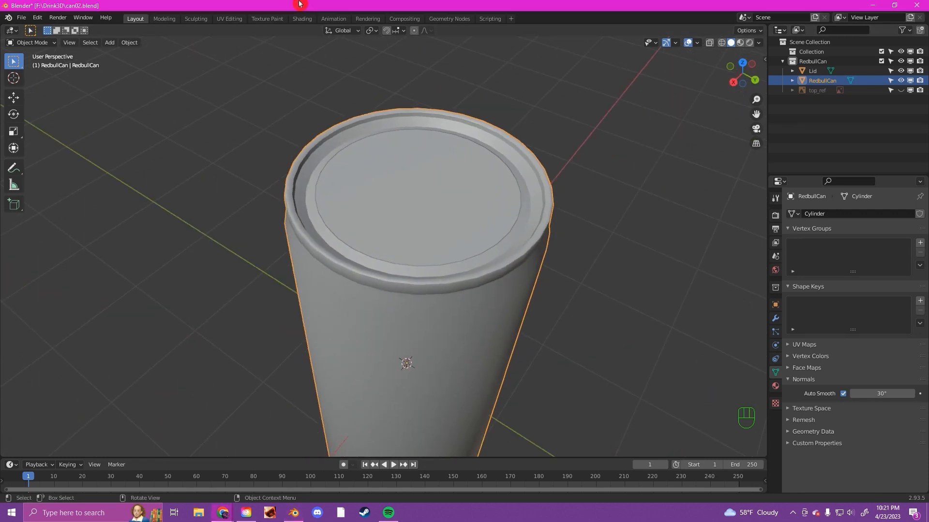
- Set up the Lid mesh for vertex editing in top view with the top_ref image shown and X-ray enabled
click(429, 205)
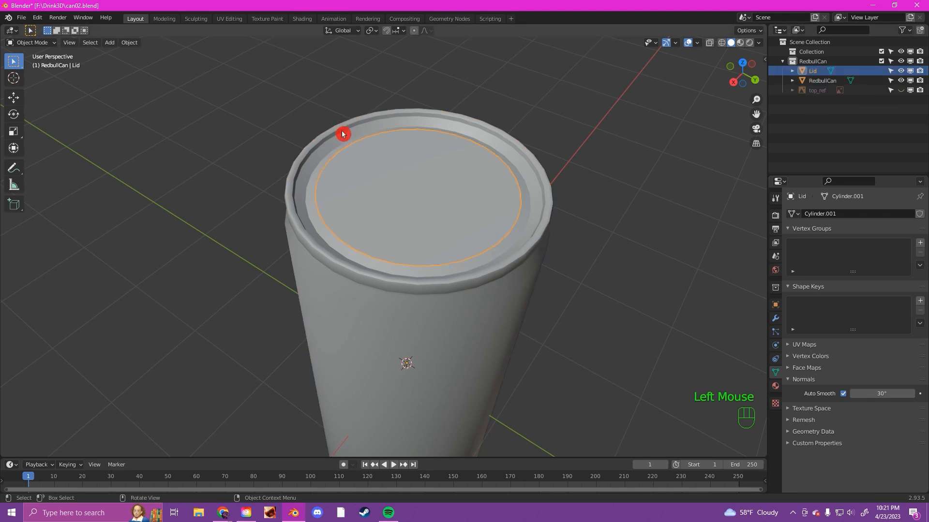
key(Tab)
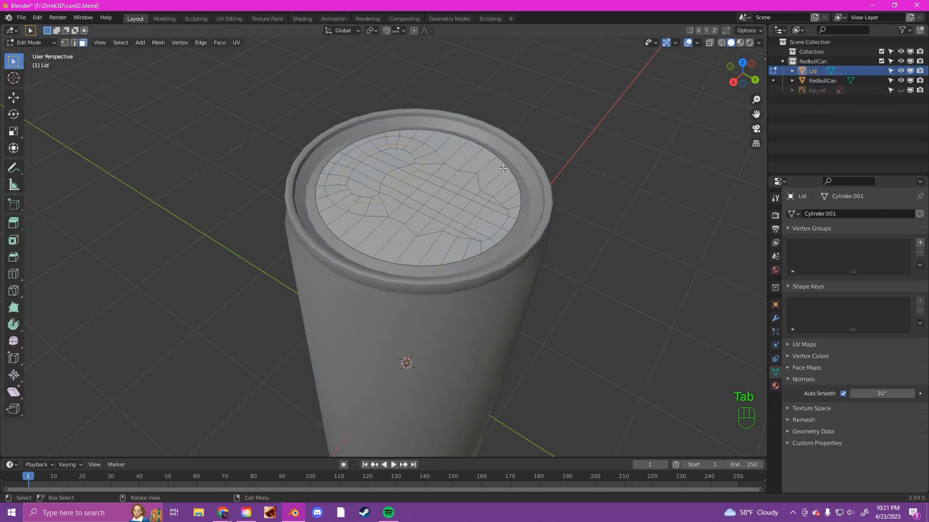
key(KP_7)
scroll(504, 168, down, 2)
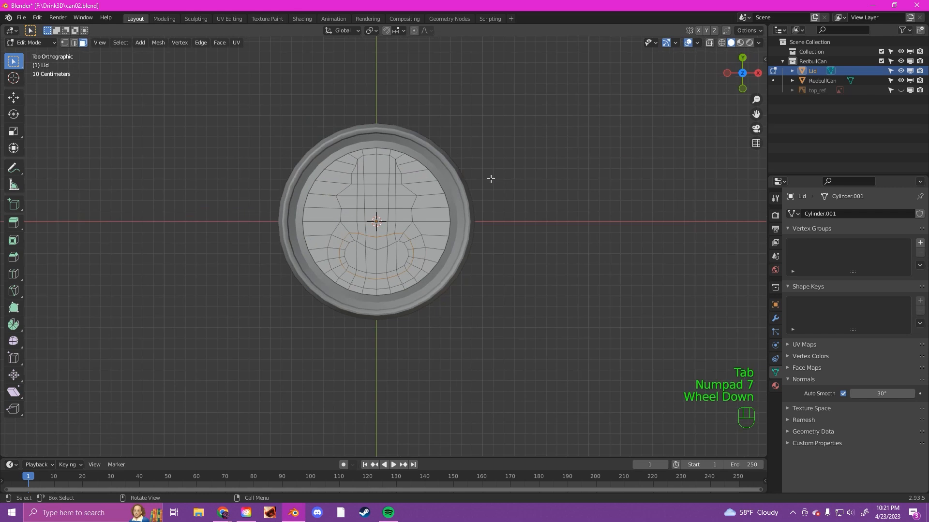
scroll(491, 178, up, 4)
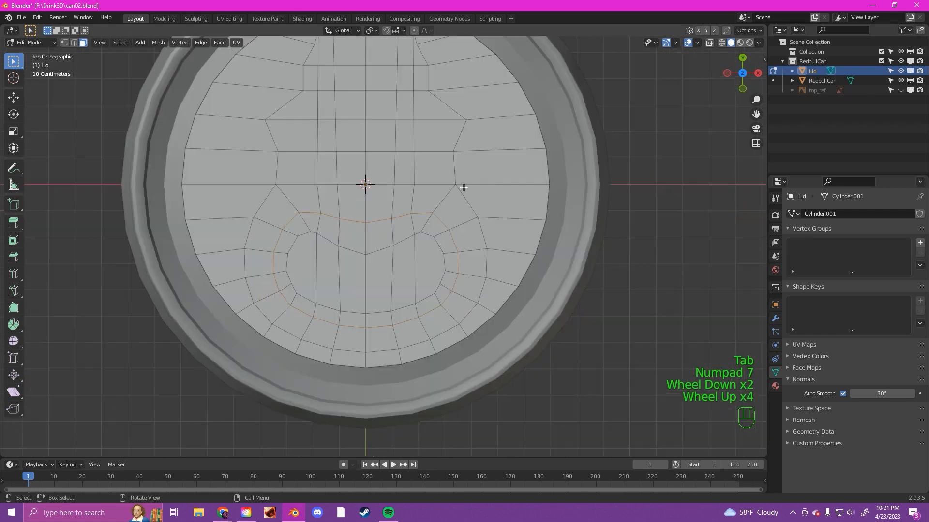
click(902, 91)
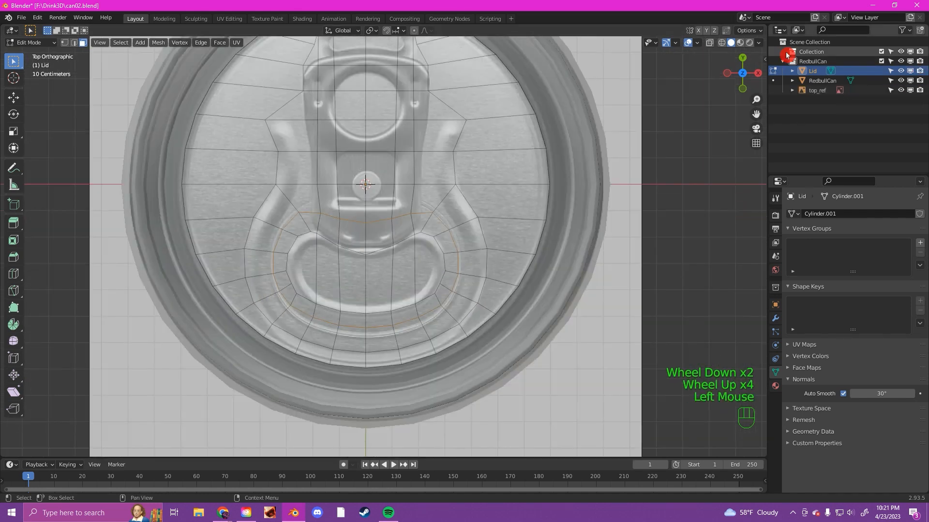
click(710, 42)
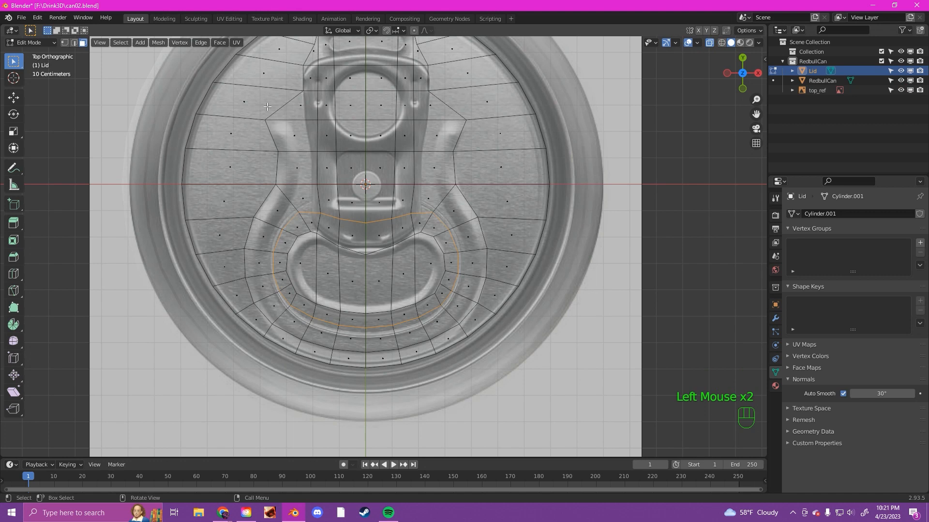
click(65, 48)
click(65, 47)
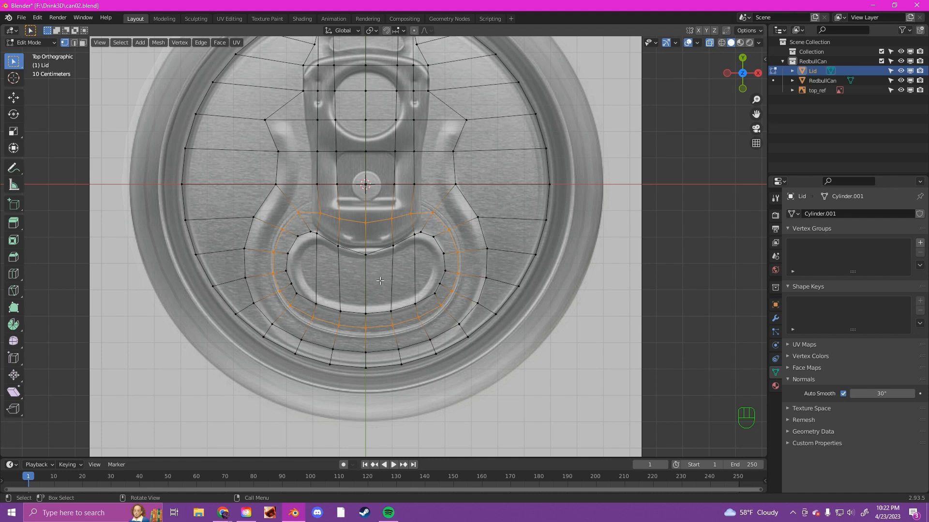
- Inset the six faces of the lid's mouth opening together by about 0.043 m
key(ctrl+r)
click(82, 42)
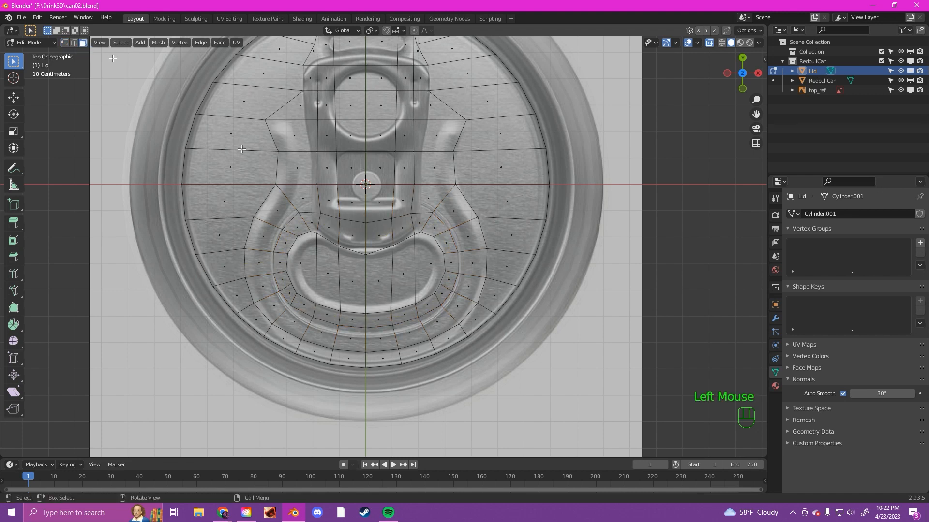
click(307, 265)
shift+click(328, 273)
shift+click(353, 278)
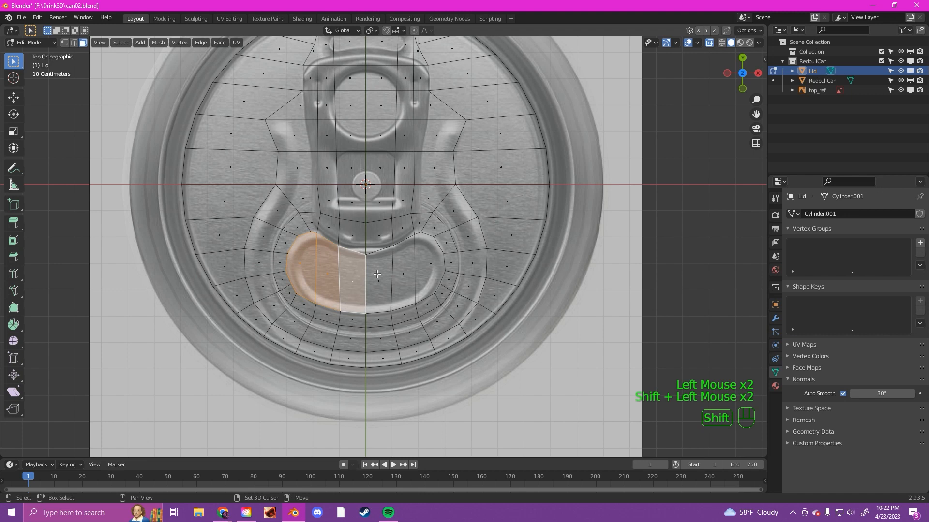
shift+click(378, 276)
shift+click(403, 273)
shift+click(421, 268)
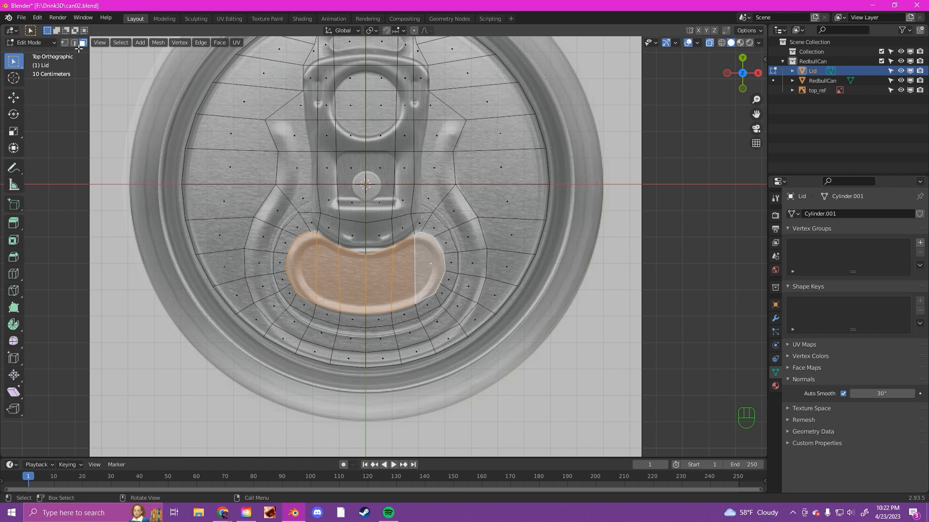
key(i)
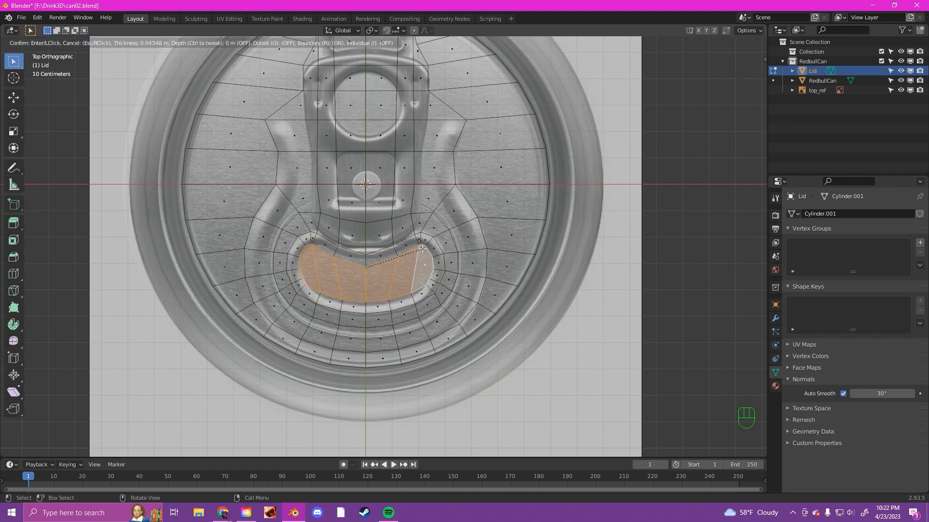
click(422, 249)
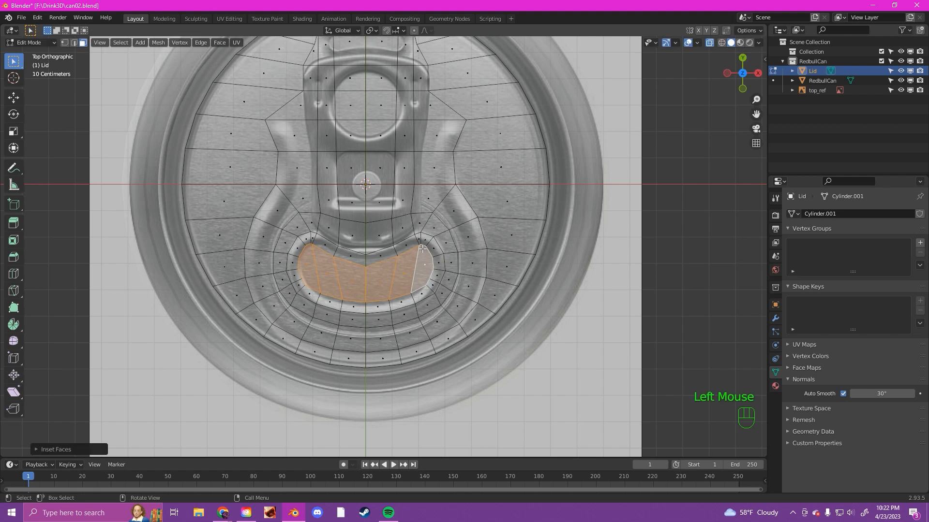
- Move the inset's vertices at the inner side of both upper lobes about 0.016 m toward the centre
click(65, 42)
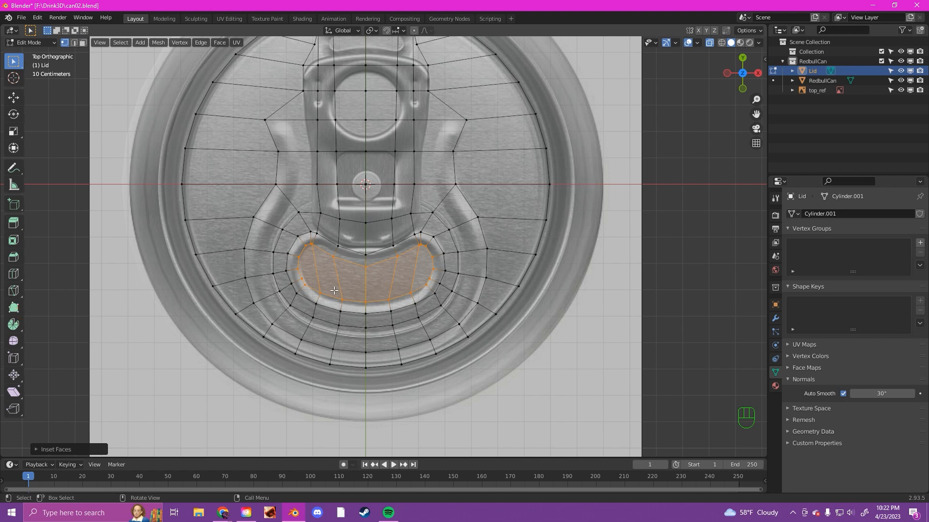
scroll(333, 290, up, 4)
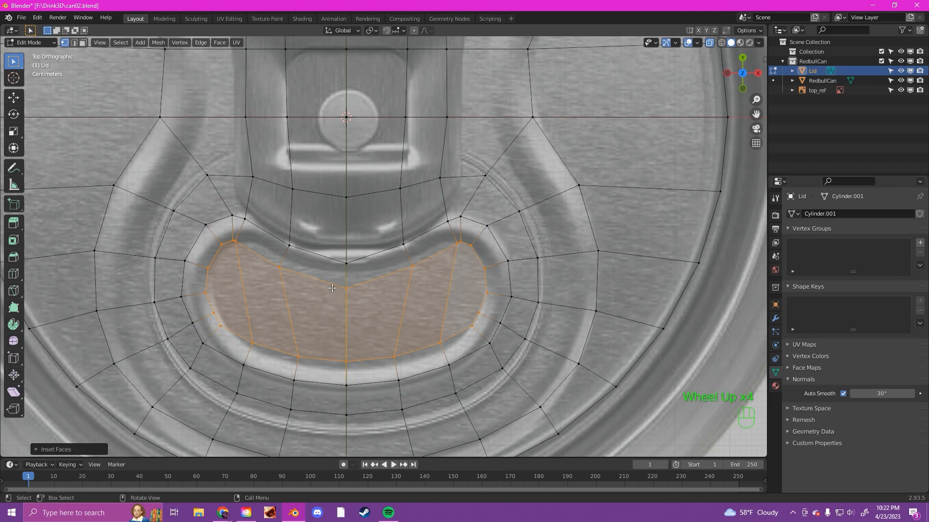
click(244, 245)
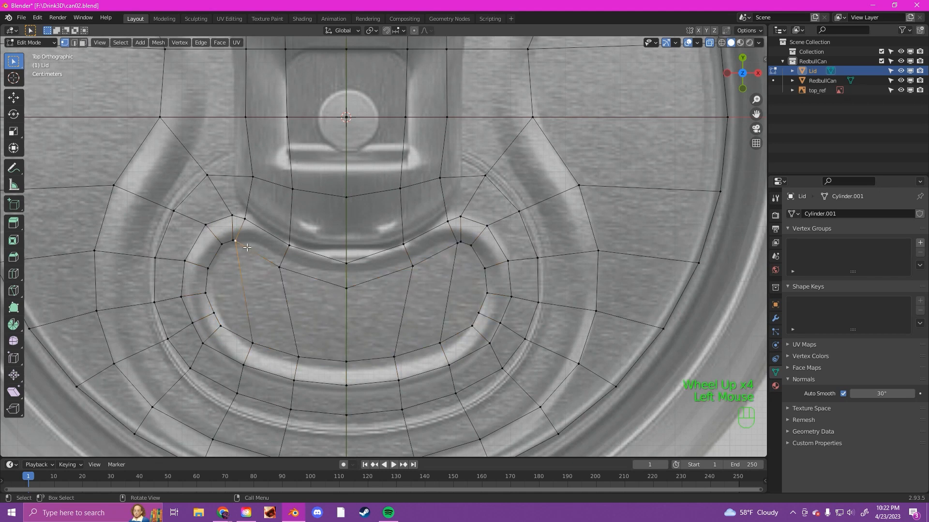
key(g)
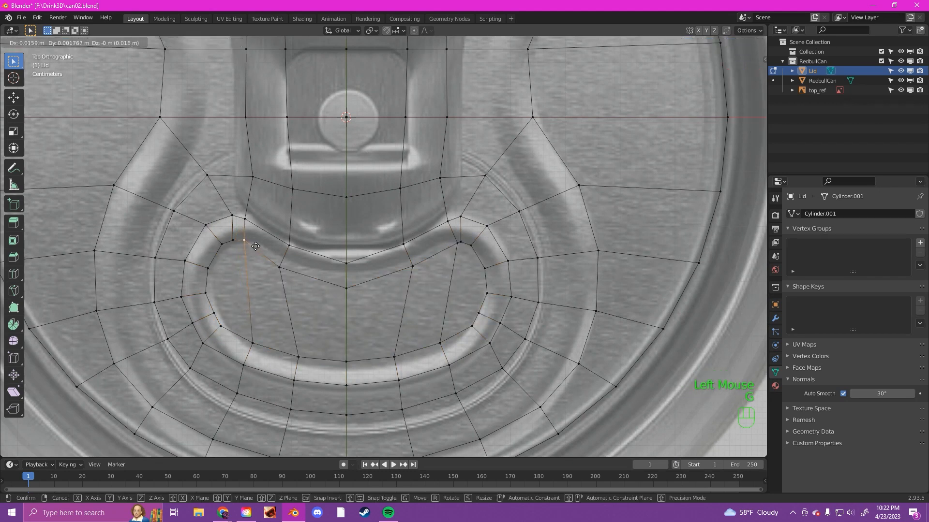
click(256, 246)
click(457, 245)
key(g)
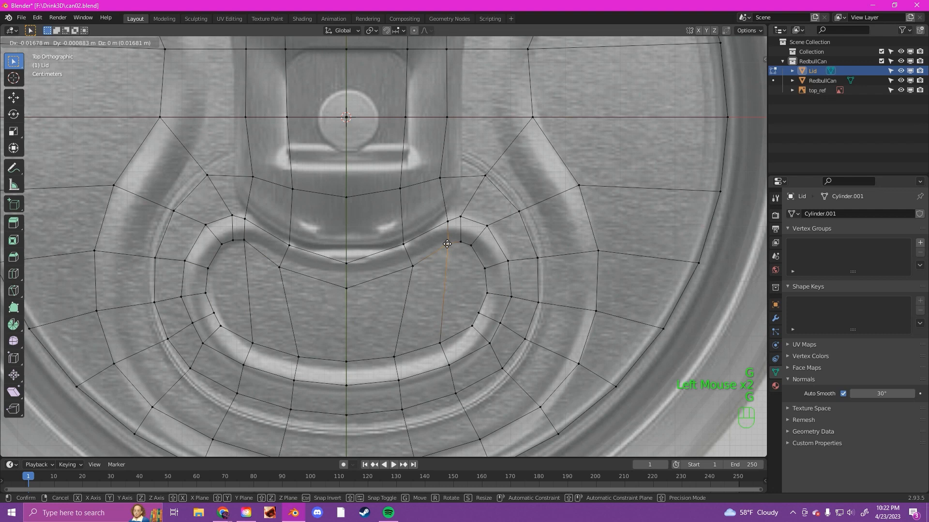
click(447, 244)
- Move the inset's upper-edge vertices: the right inner one about 0.009 m toward the centre, the middle one slightly up along Y
click(412, 266)
key(g)
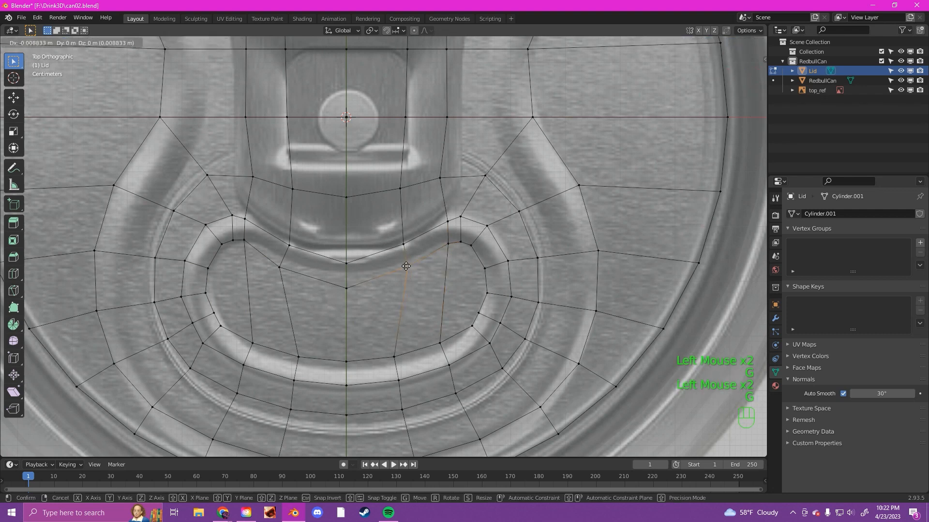
click(406, 266)
click(346, 288)
key(g)
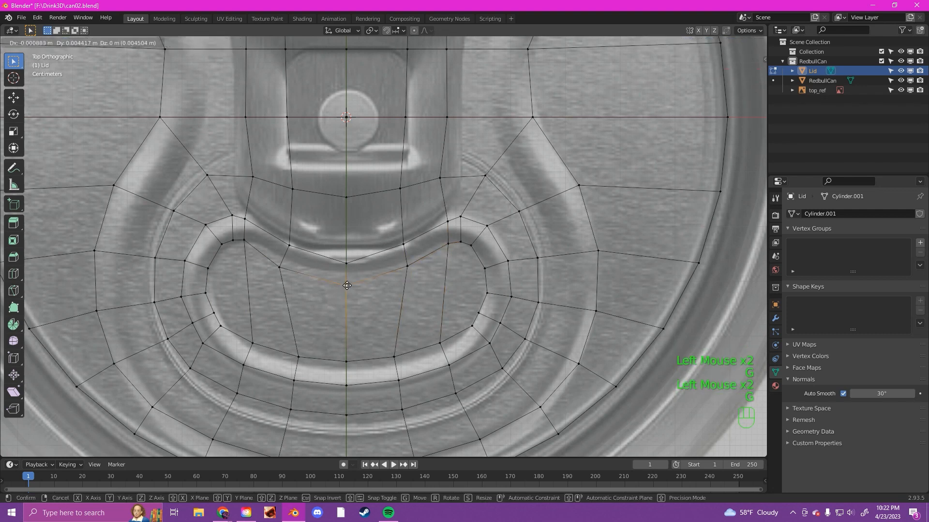
key(y)
click(346, 280)
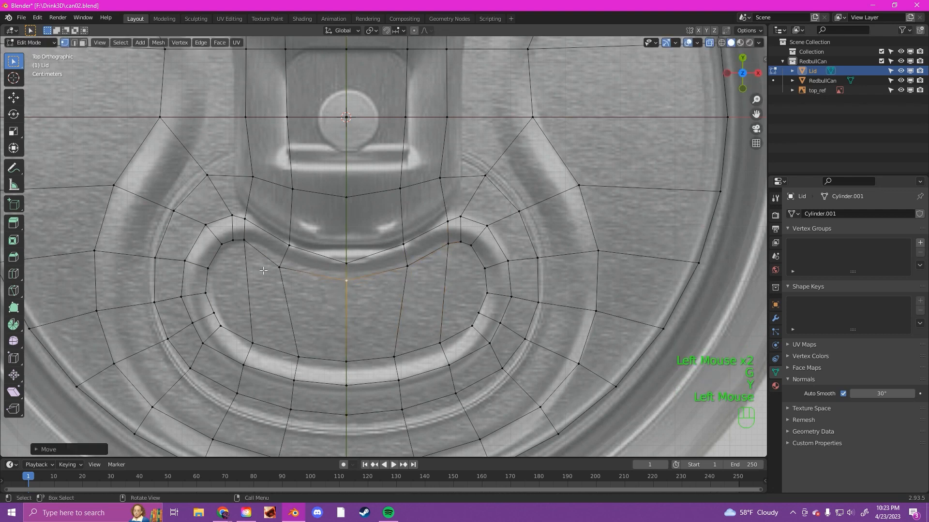
- Raise the inset's upper-edge vertex left of the centre line about 0.014 m along Y
click(279, 268)
key(g)
key(y)
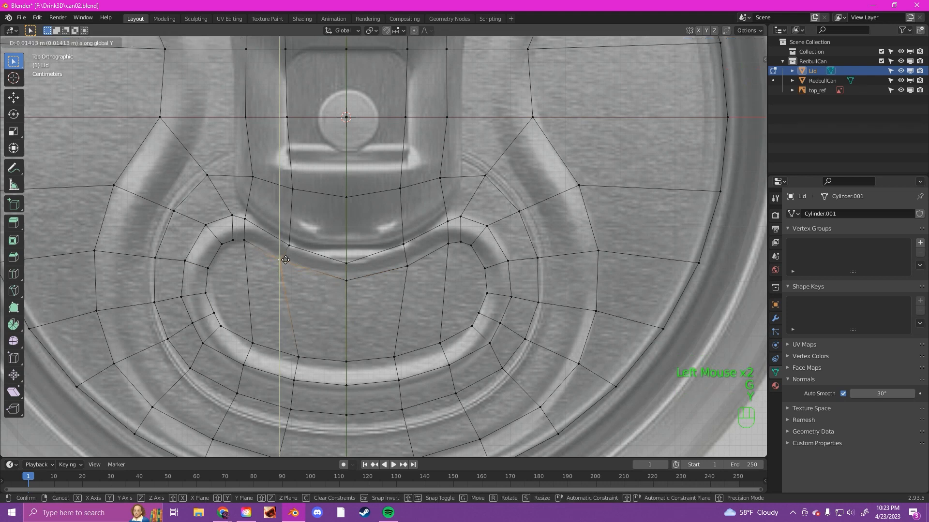
click(286, 260)
- Move the mouth outline's upper middle vertex up along Y, and the inset vertex below it about 0.013 m up
click(346, 263)
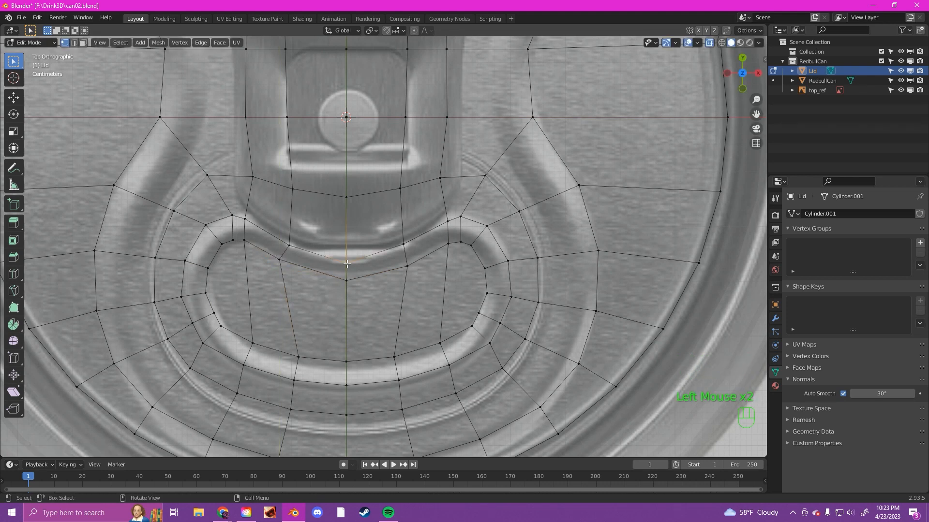
key(g)
key(y)
click(347, 254)
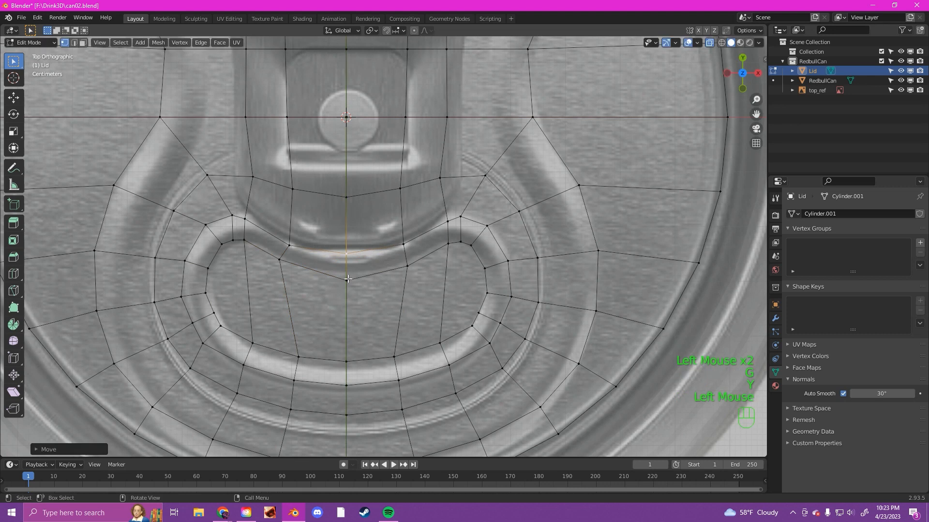
click(347, 279)
key(g)
key(y)
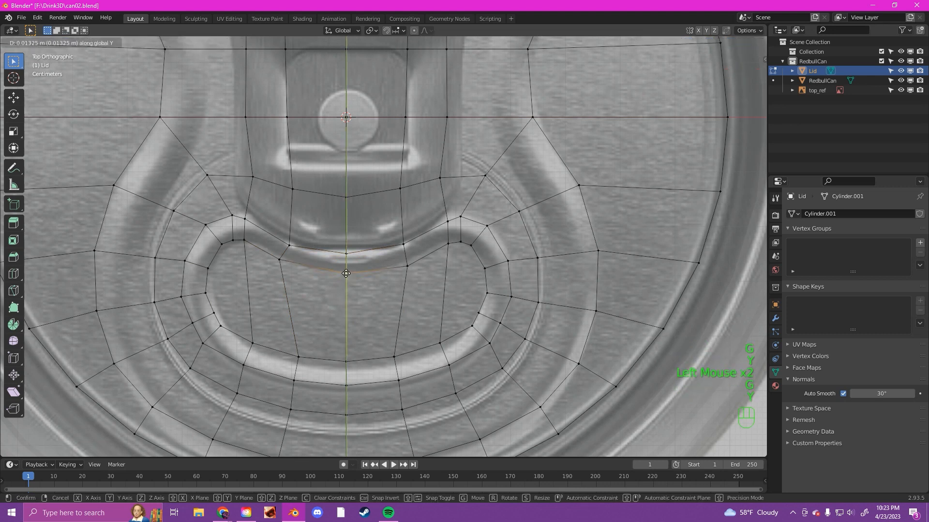
click(446, 269)
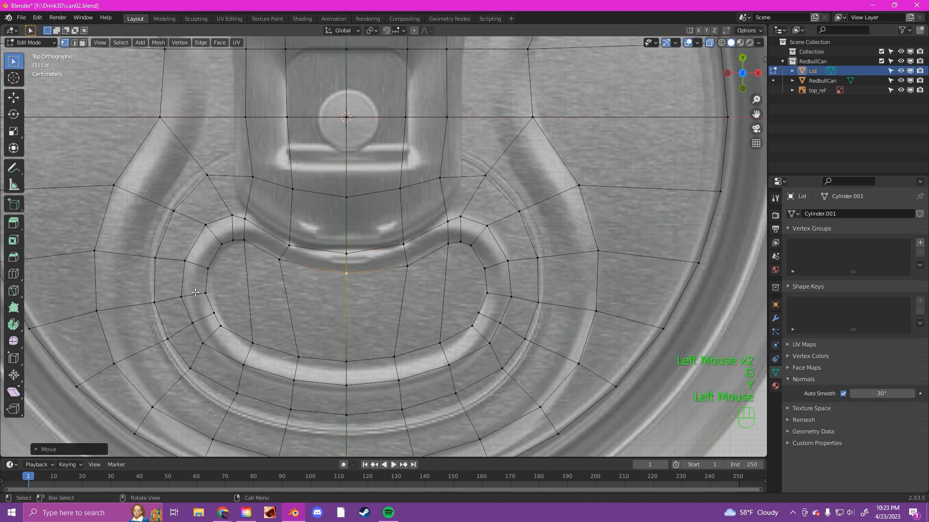
- Switch the Lid mesh to edge selection, turn off X-ray, and check the topology with the top_ref image briefly hidden
scroll(384, 247, up, 1)
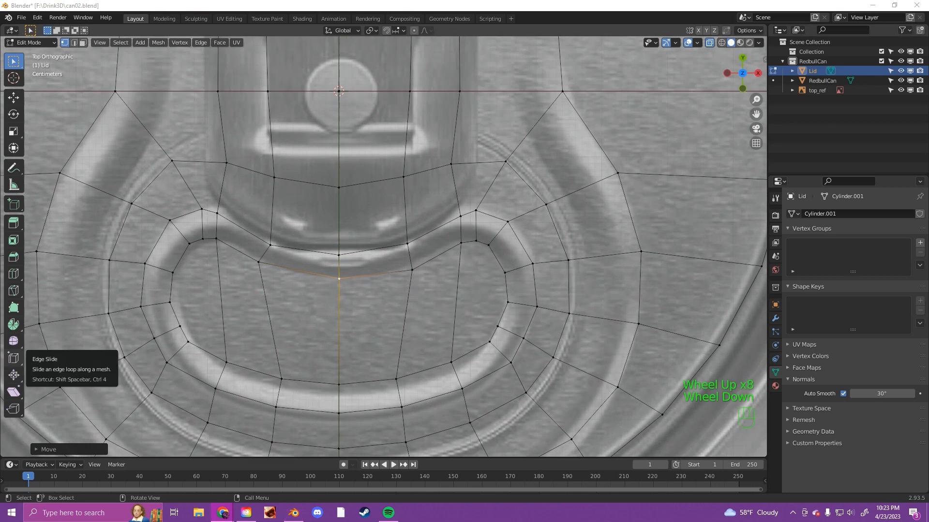
click(278, 4)
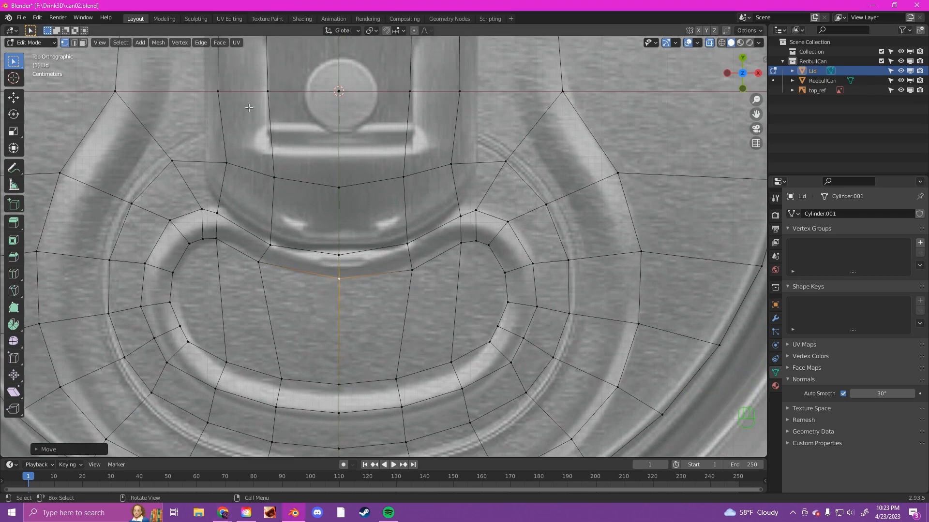
click(74, 43)
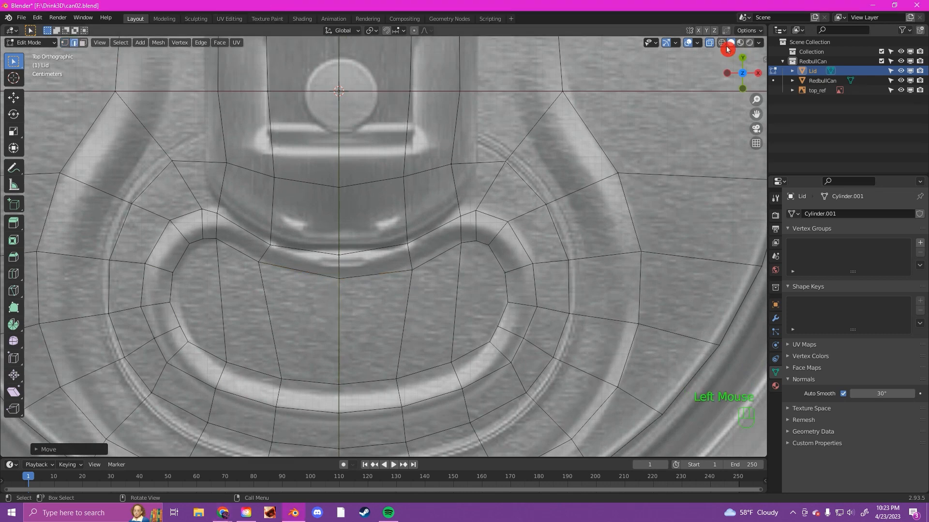
click(709, 42)
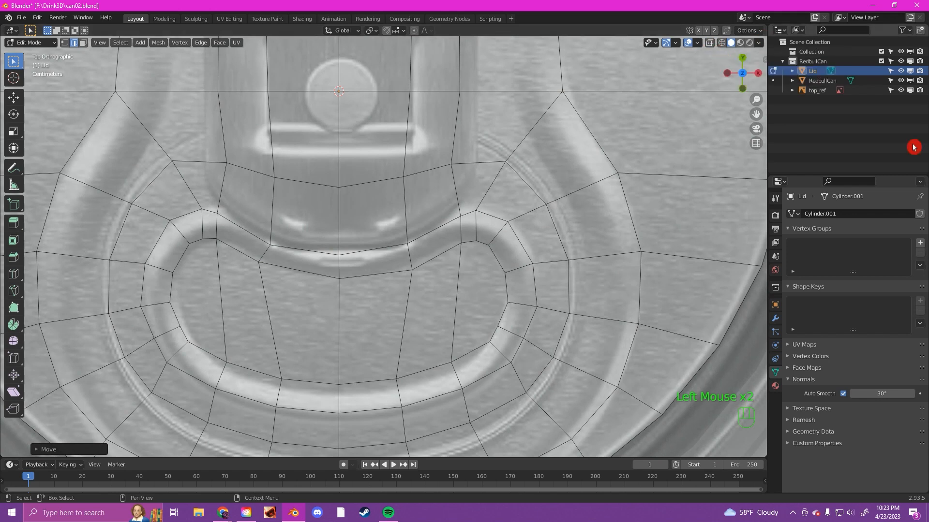
click(901, 90)
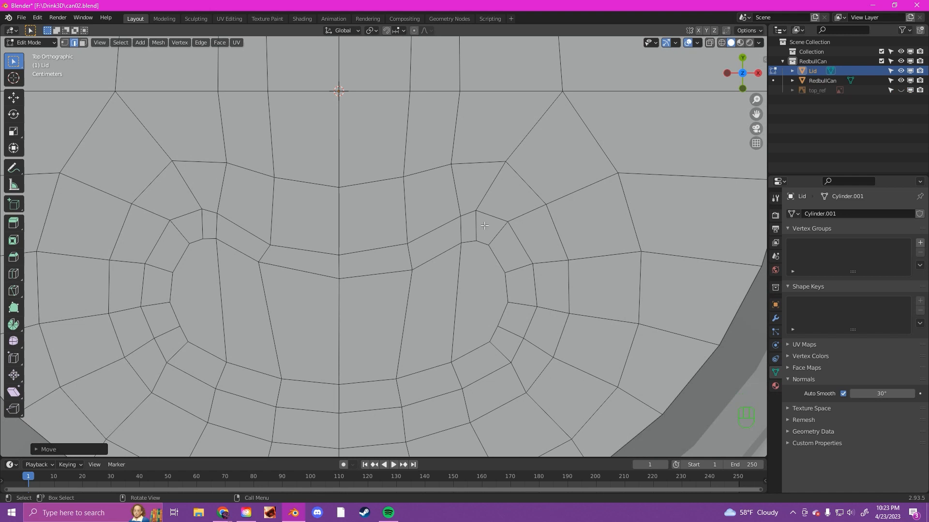
click(900, 90)
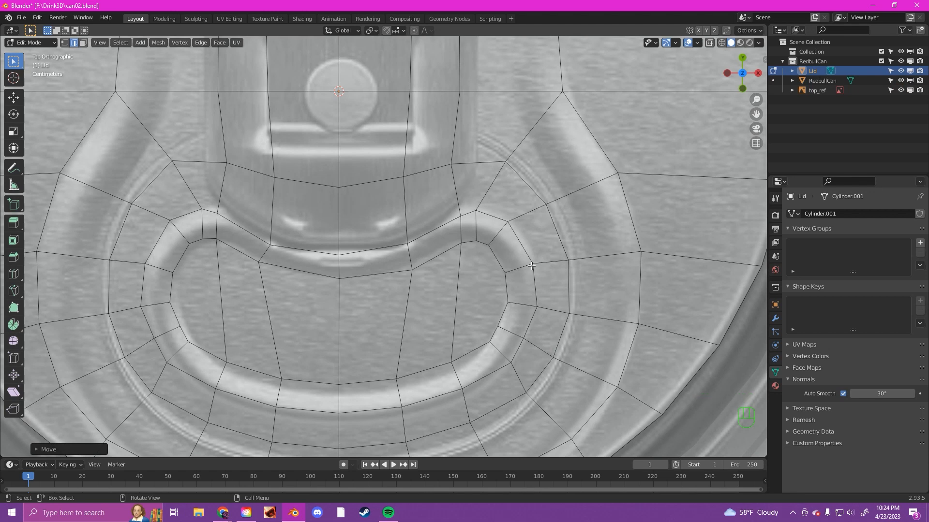
- Hide the top_ref image and raise the mouth opening's outer edge loop about 0.024 m along Z
alt+click(158, 244)
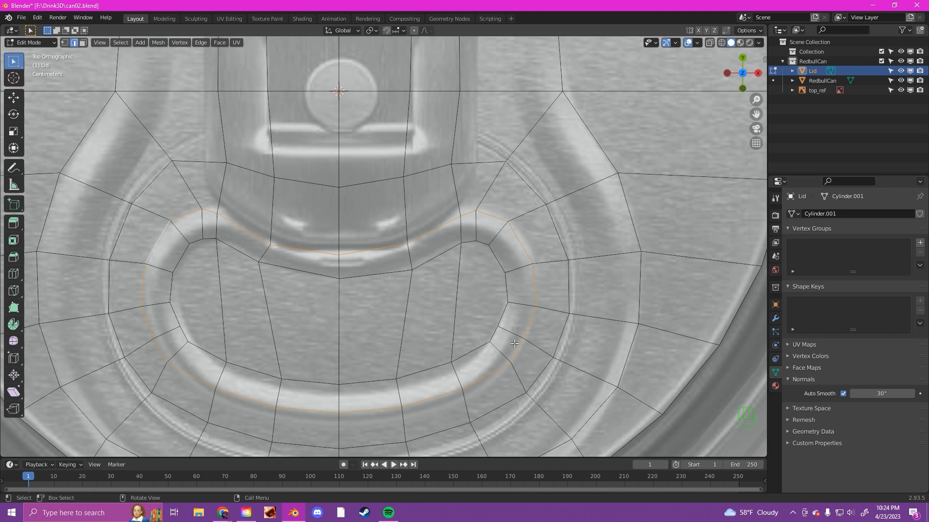
middle_drag(513, 343, 525, 210)
scroll(489, 306, down, 5)
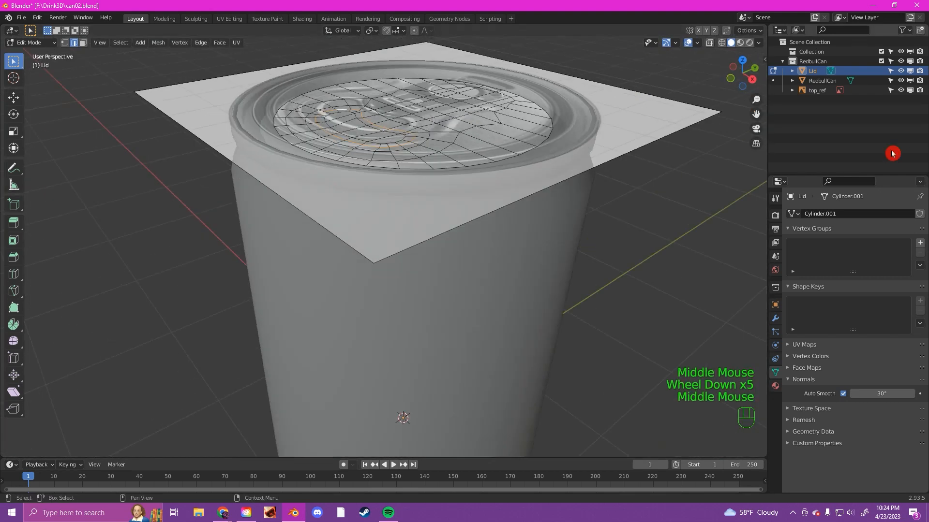
click(900, 90)
scroll(525, 117, up, 1)
scroll(525, 117, up, 1)
scroll(492, 115, down, 2)
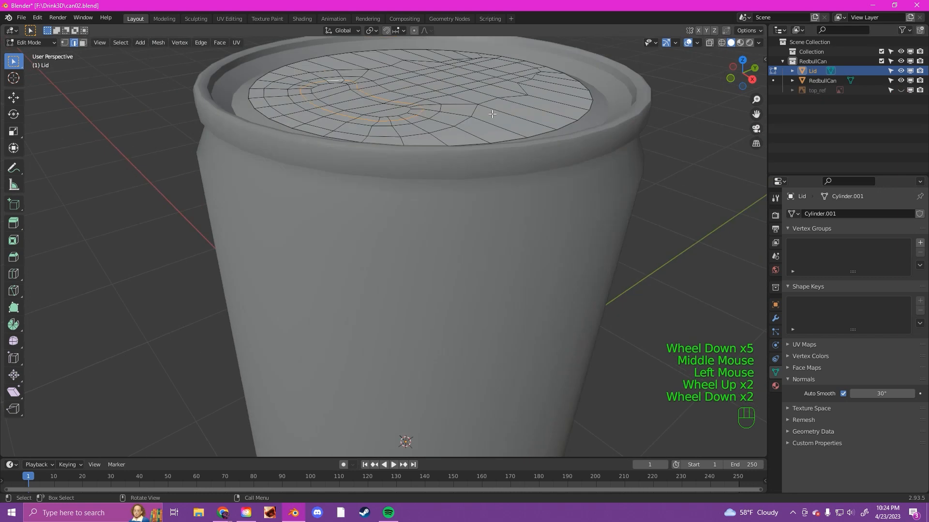
middle_drag(491, 115, 463, 232)
scroll(459, 114, up, 1)
scroll(458, 114, up, 1)
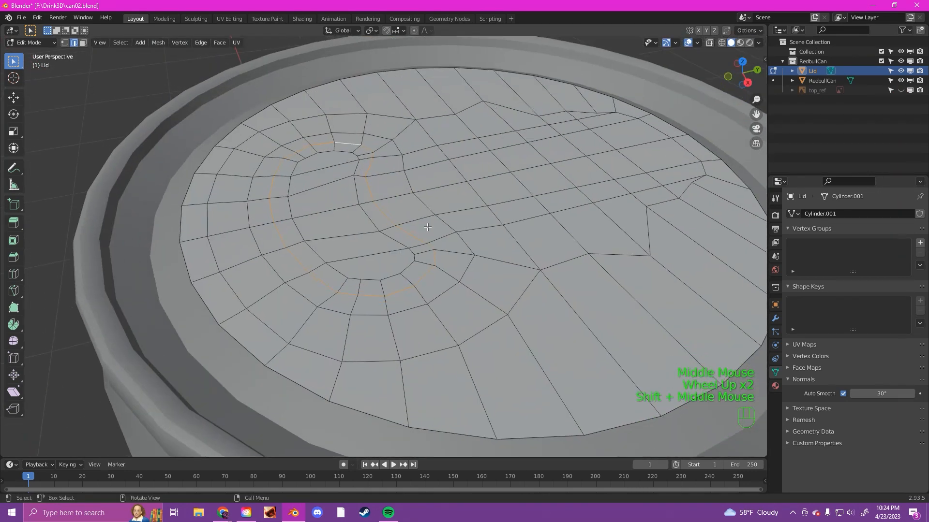
key(g)
key(z)
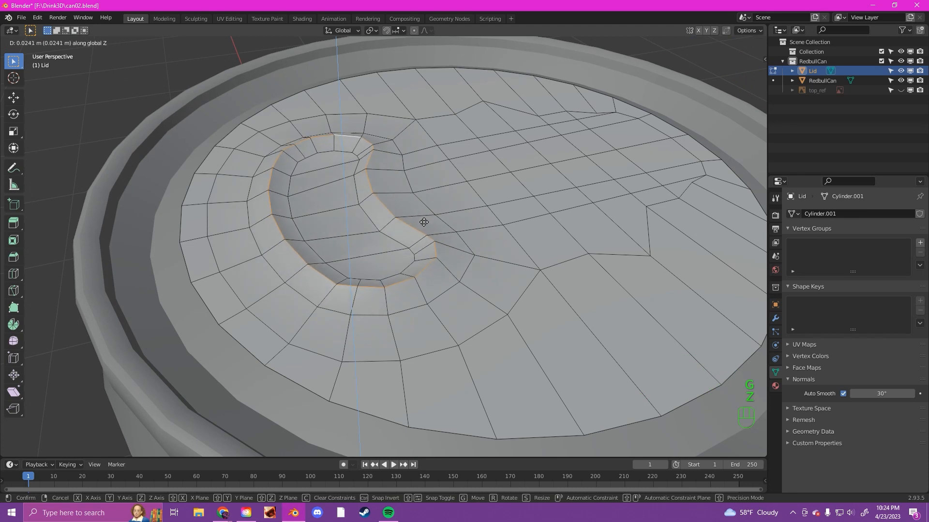
click(424, 222)
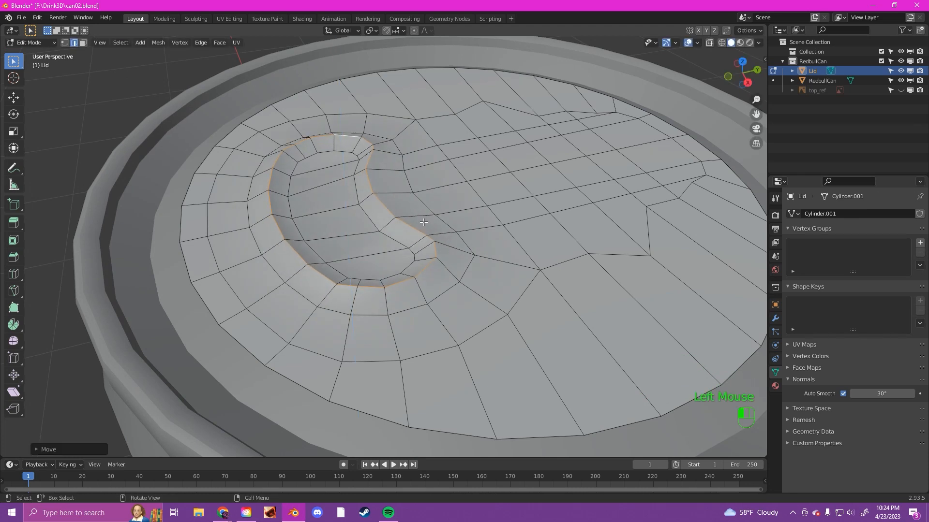
middle_drag(347, 240, 443, 249)
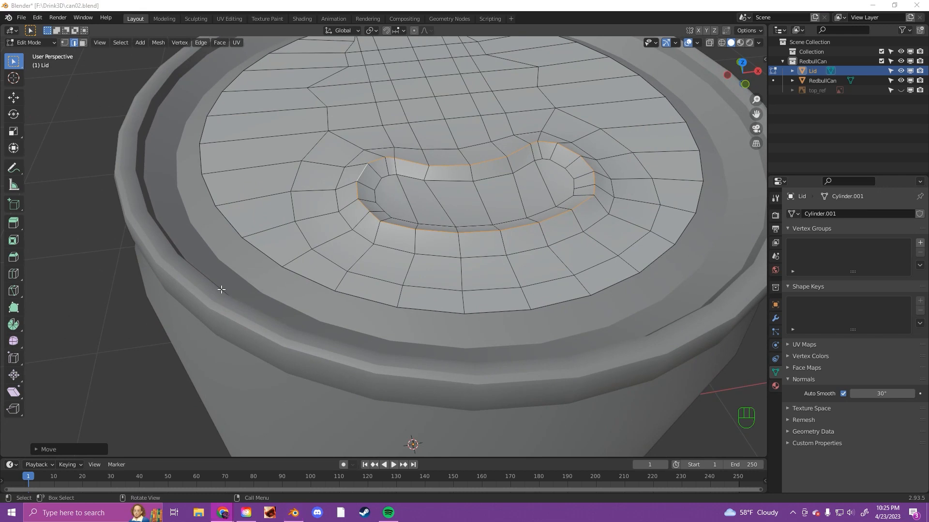
- Show the top_ref image over the whole lid in top view
key(KP_7)
scroll(487, 160, up, 3)
scroll(488, 160, down, 2)
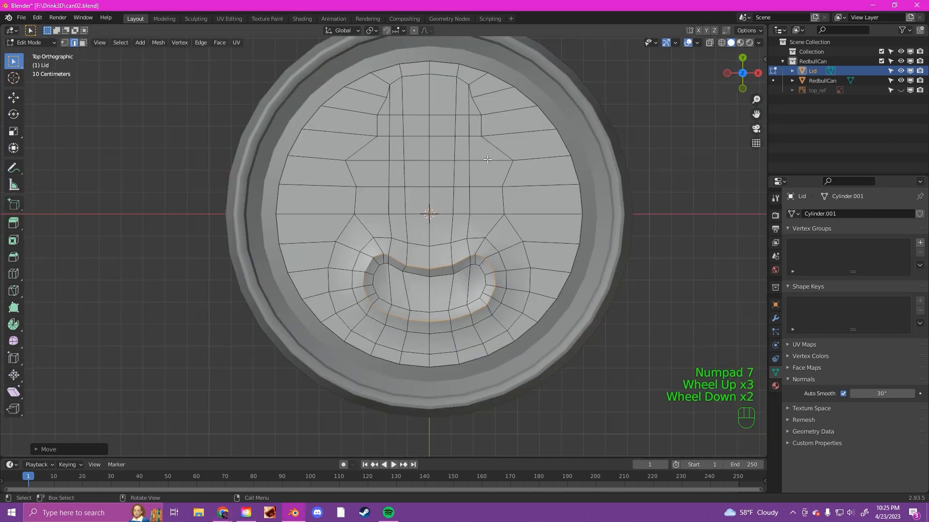
shift+middle_drag(489, 151, 452, 198)
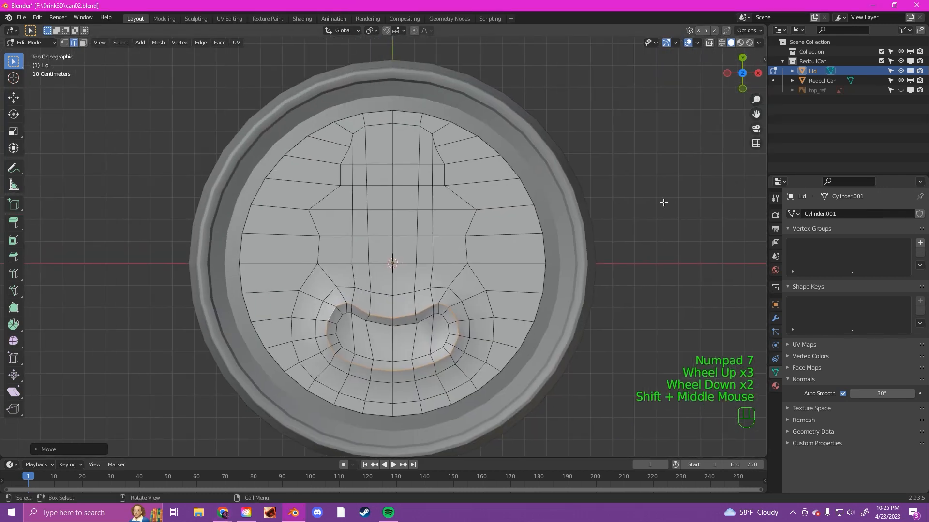
click(899, 90)
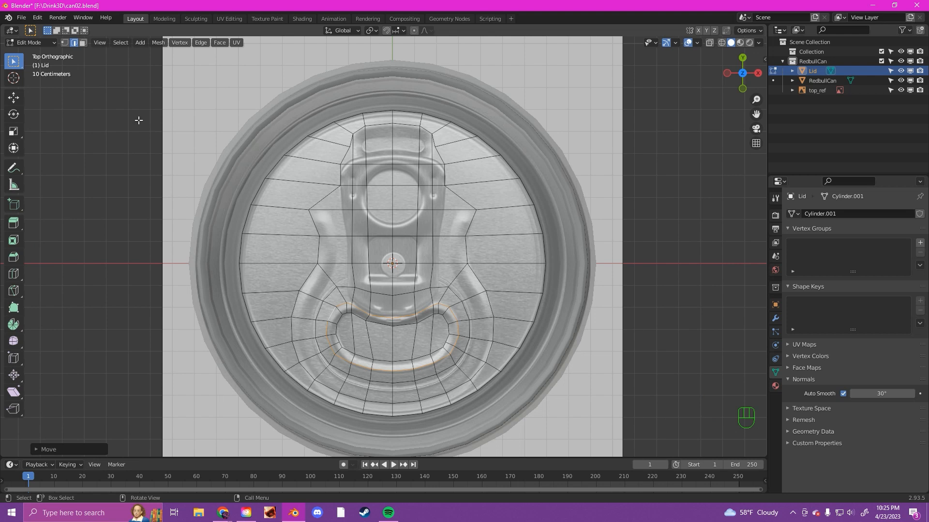
- Select the full edge outline around the tab and mouth recess and scale it to about 0.94
alt+click(330, 195)
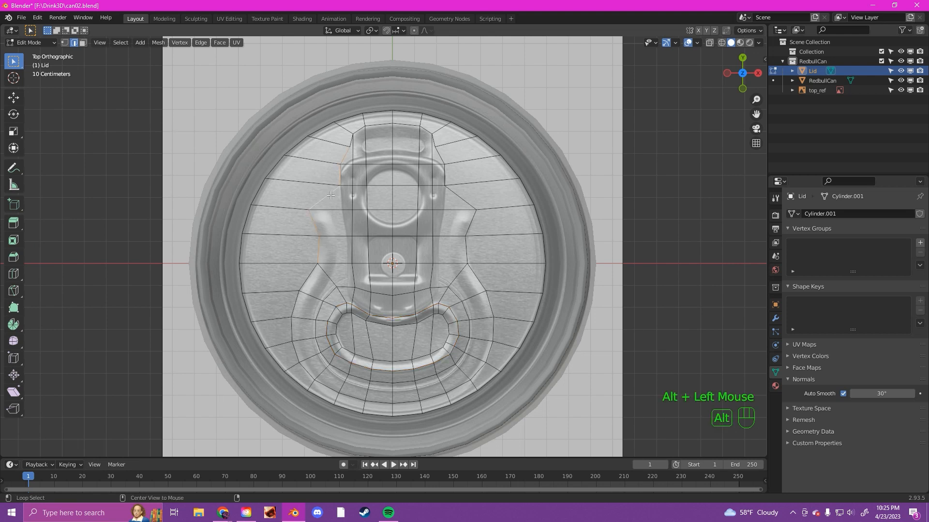
alt+shift+click(308, 278)
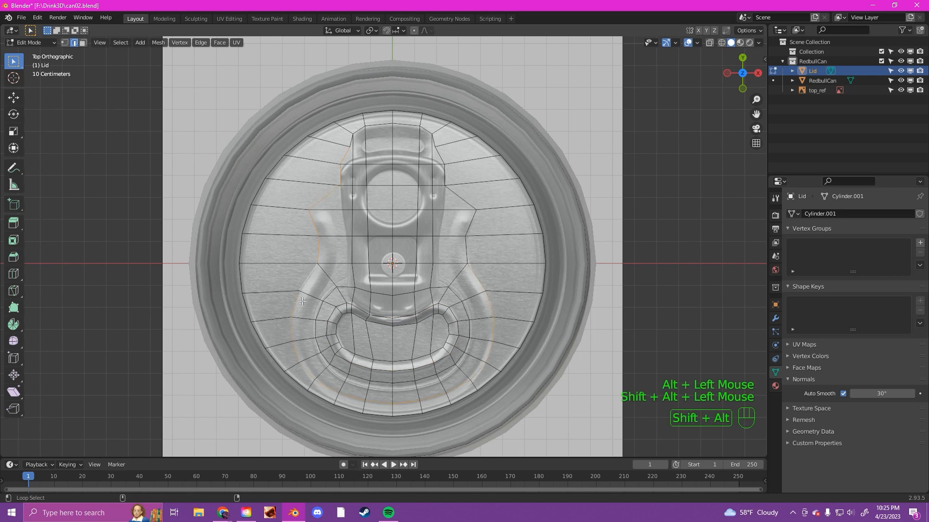
alt+shift+click(467, 247)
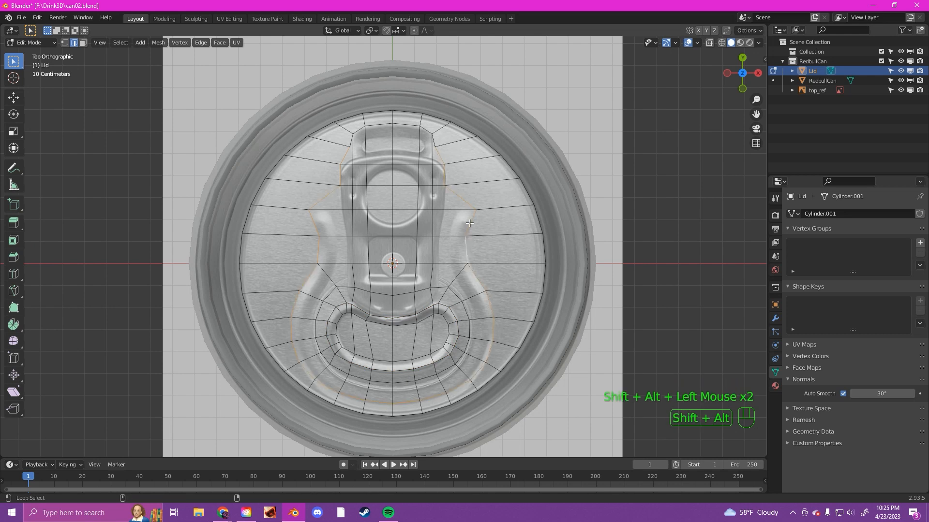
alt+shift+click(427, 131)
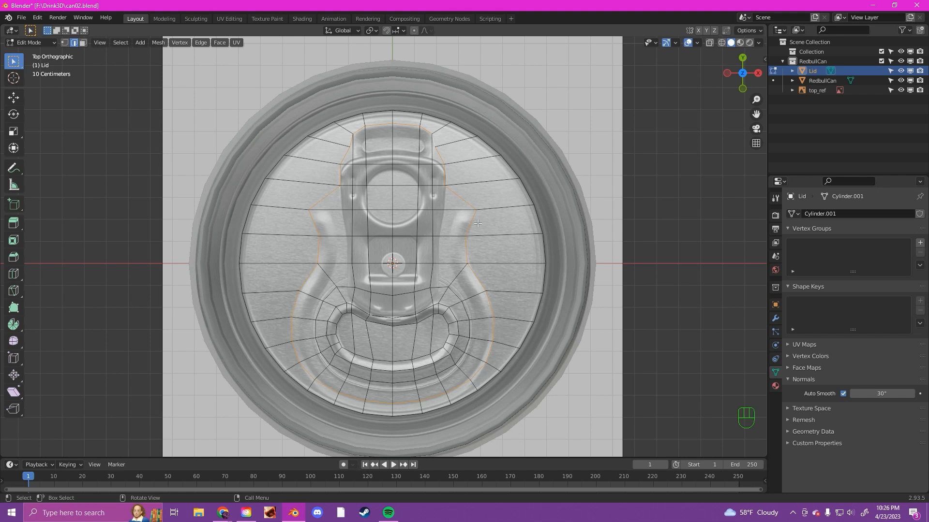
key(s)
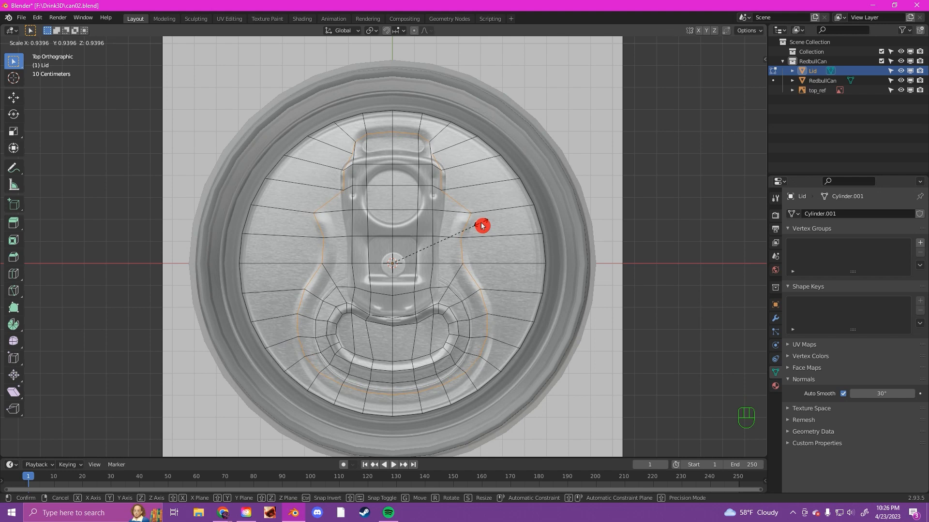
click(482, 226)
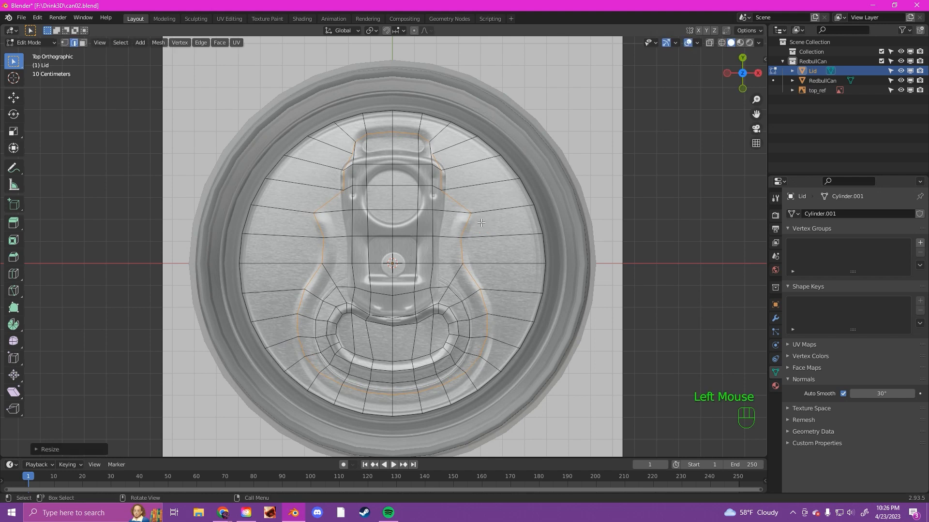
- Add a centred edge loop between the recess outline and lid rim, another between it and the outline, and hide top_ref
key(ctrl+r)
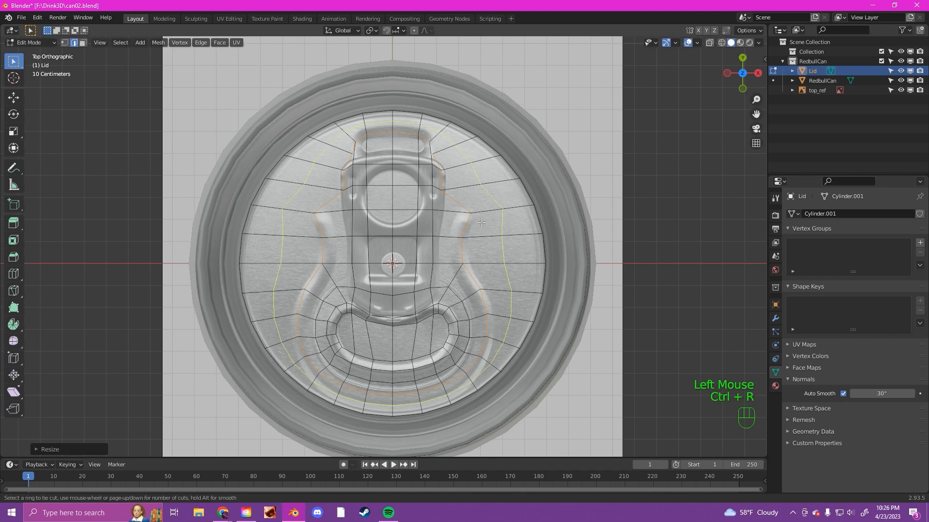
click(482, 224)
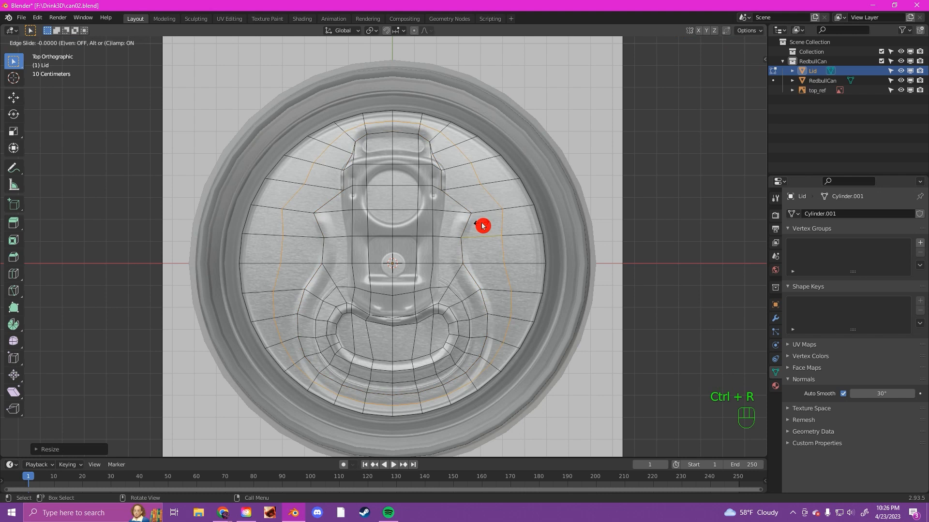
click(481, 226)
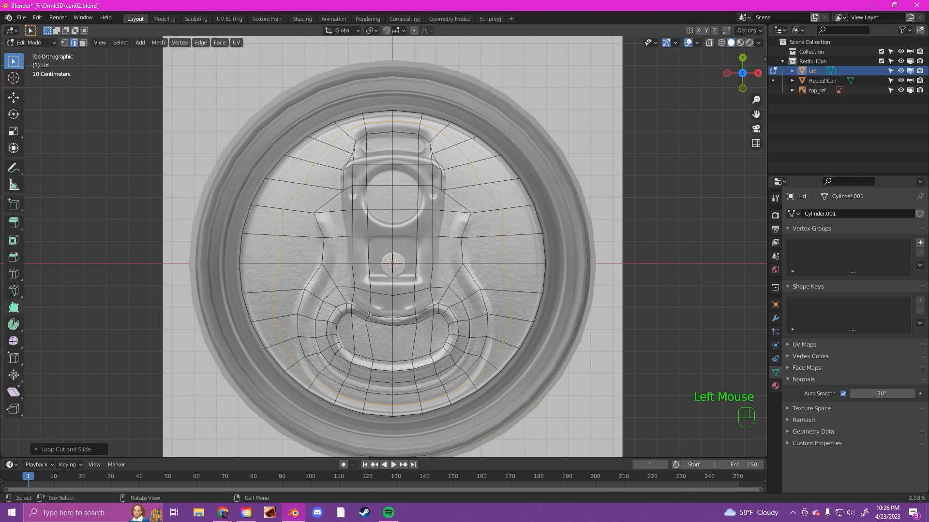
click(307, 5)
key(ctrl+r)
click(487, 236)
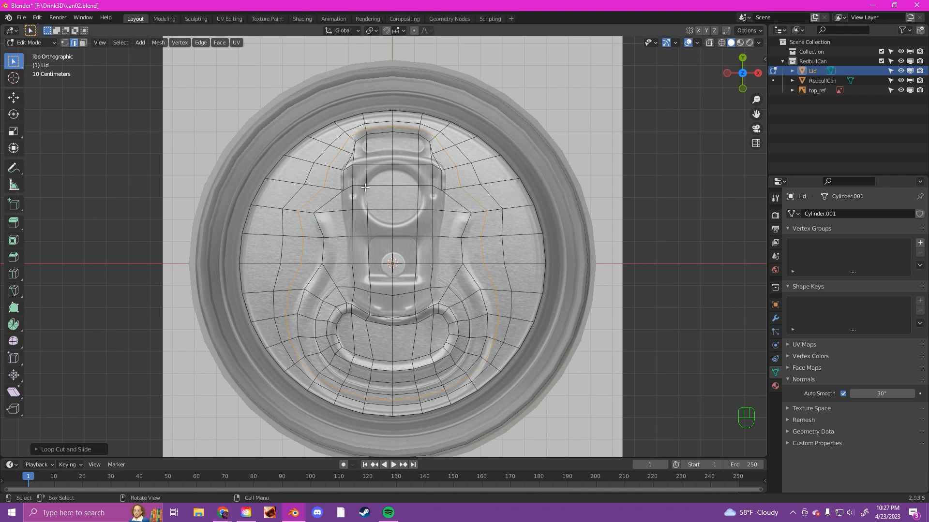
middle_drag(427, 216, 649, 152)
click(901, 90)
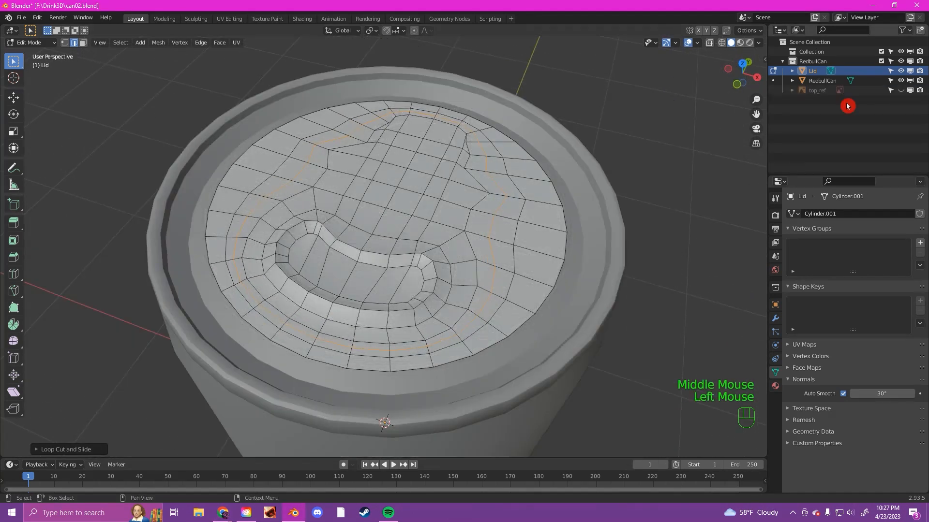
- Show the top_ref image in top view and deselect the upper part of the edge loop around the tab, keeping the sides and mouth portion selected
middle_drag(529, 196, 561, 228)
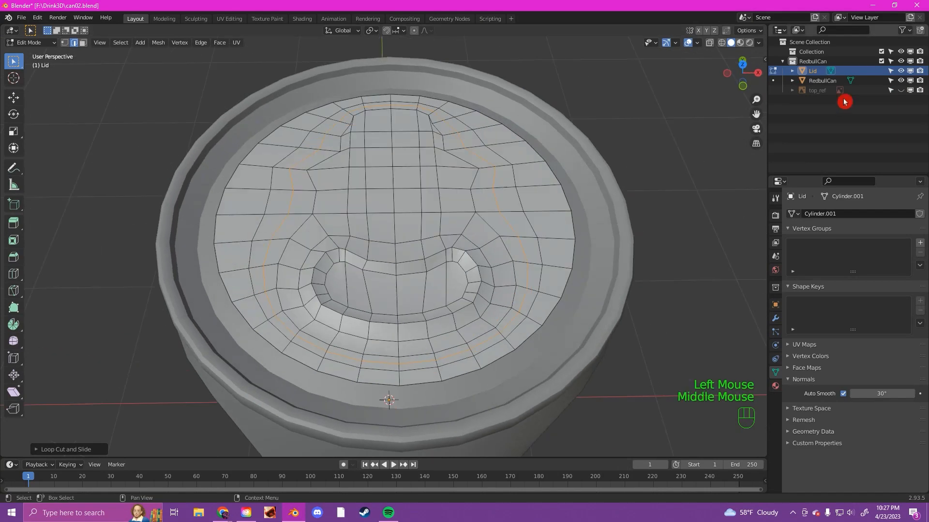
click(901, 90)
key(KP_7)
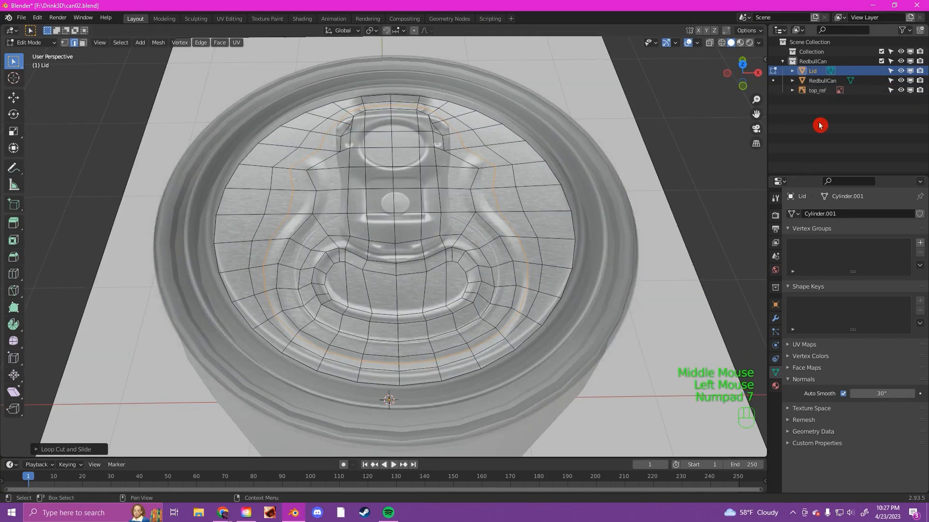
key(KP_7)
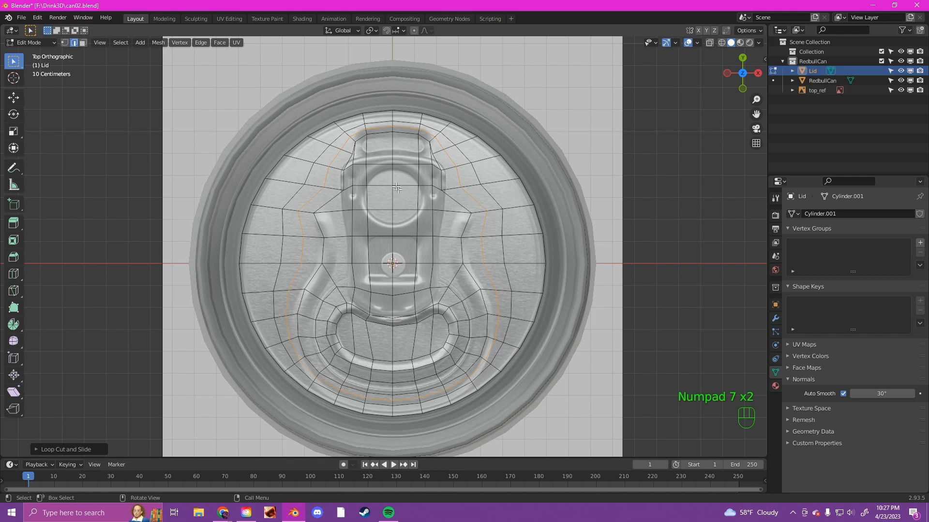
key(ctrl)
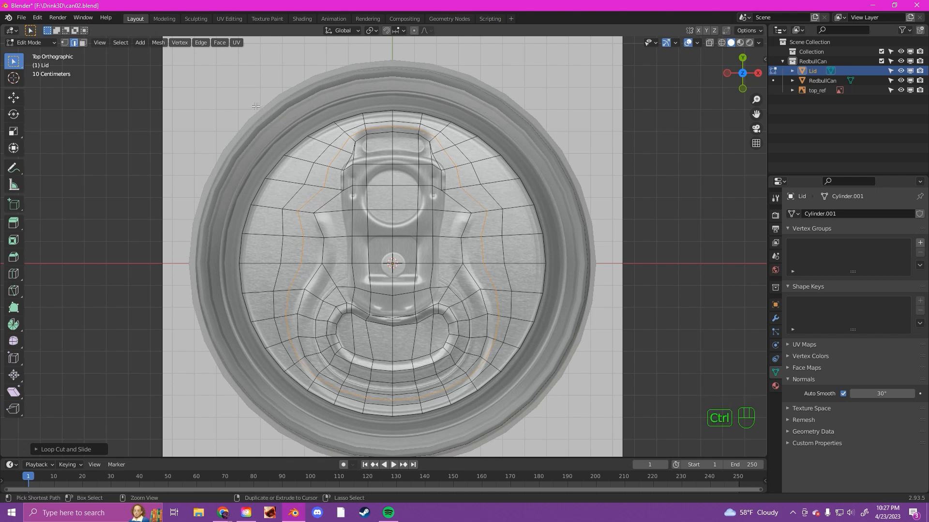
ctrl+drag(255, 106, 497, 205)
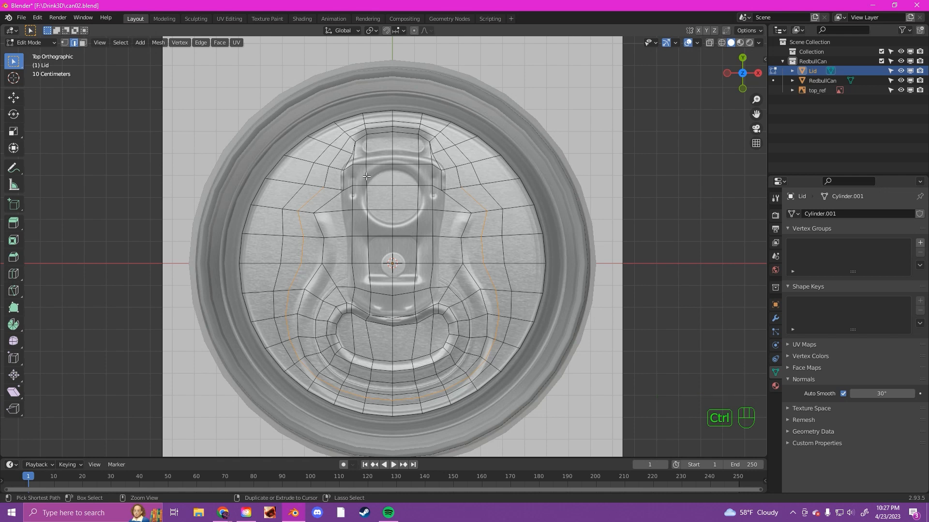
ctrl+drag(291, 190, 489, 199)
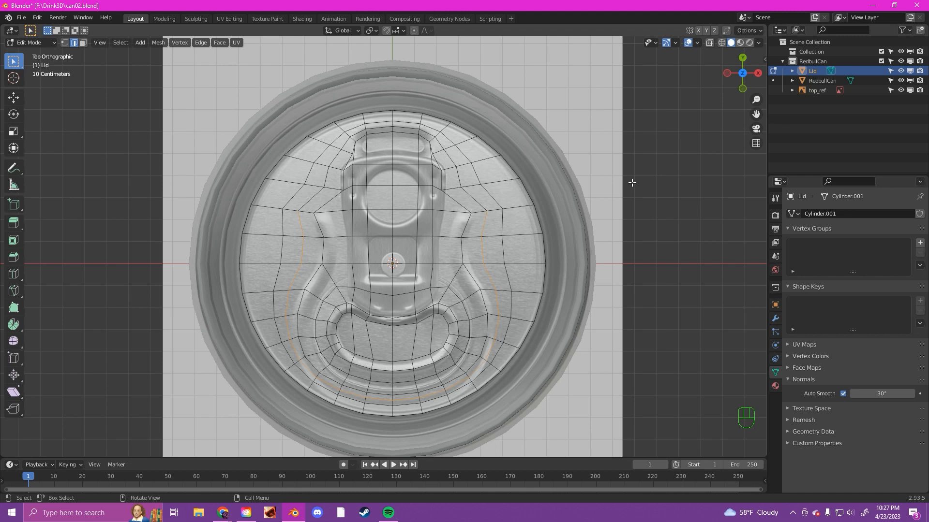
- Hide the top_ref image and raise the selected recess outline edges about 0.02 m along Z
click(900, 91)
middle_drag(620, 209, 559, 150)
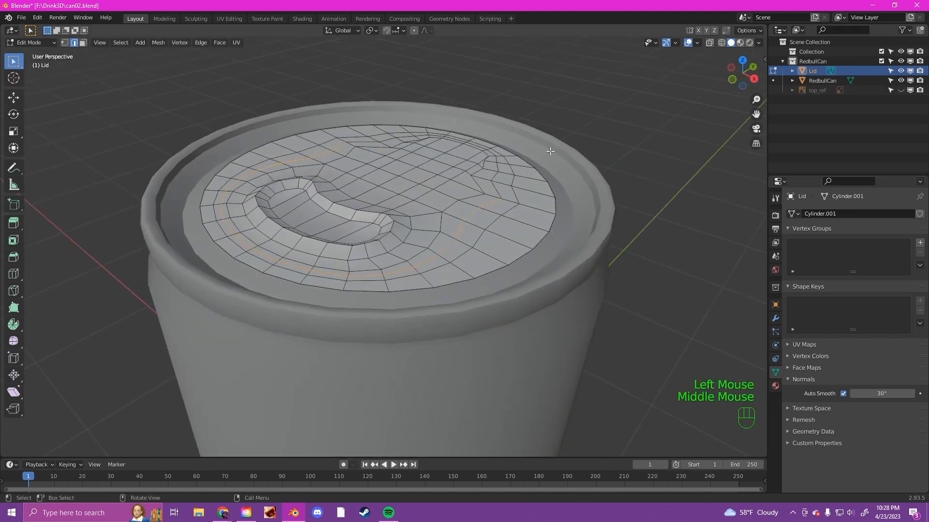
key(g)
key(z)
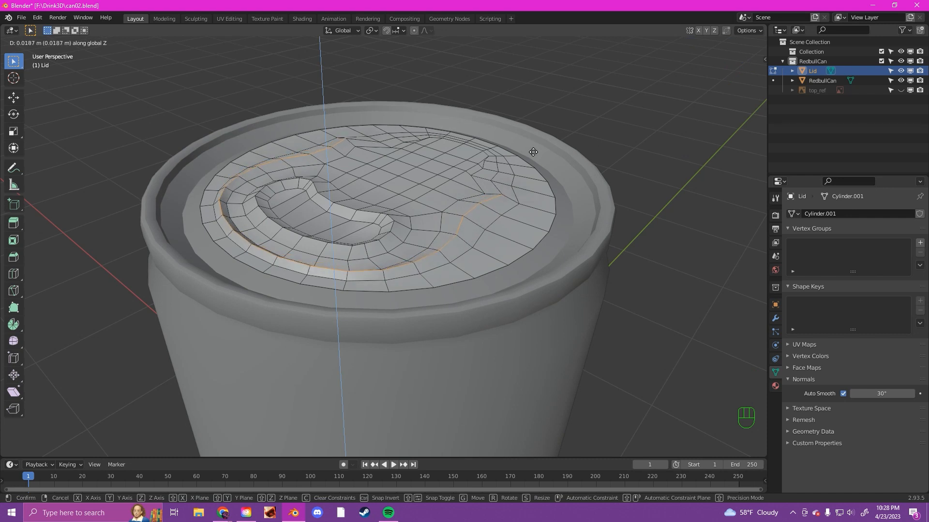
click(519, 158)
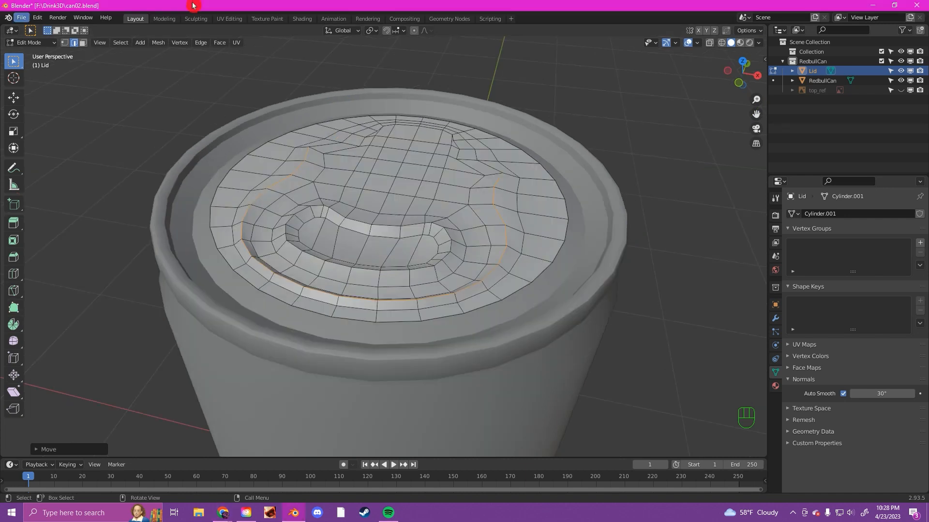
- Return the lid to Object Mode and add a Subdivision Surface modifier to it
click(29, 43)
click(30, 54)
middle_drag(457, 159, 497, 155)
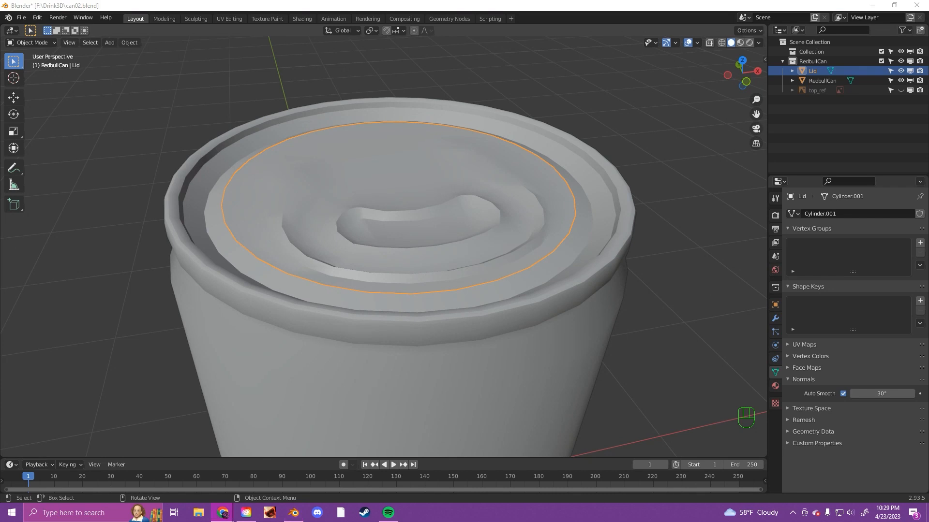
middle_drag(561, 210, 491, 224)
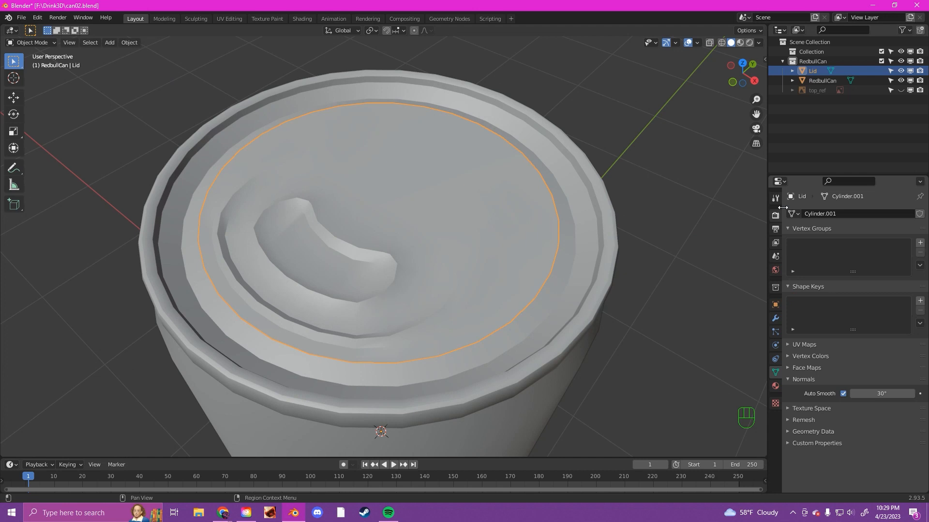
click(775, 321)
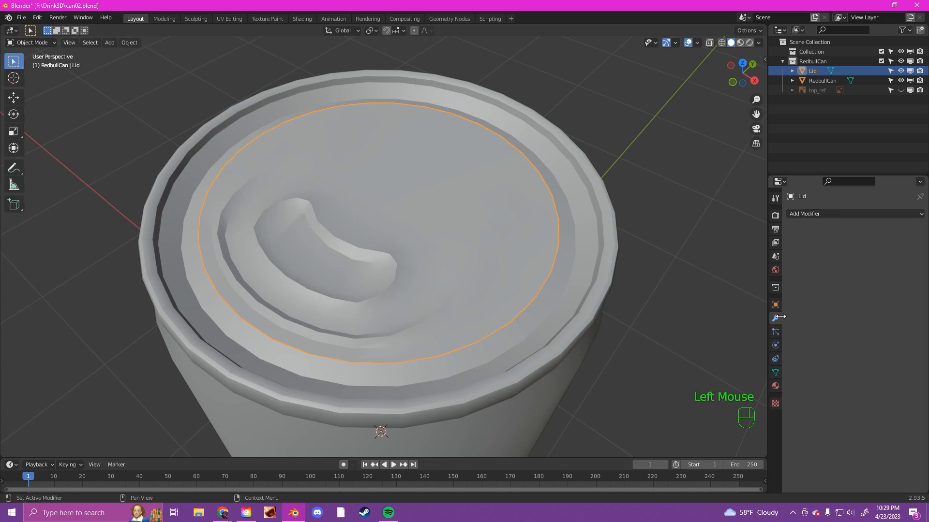
click(819, 216)
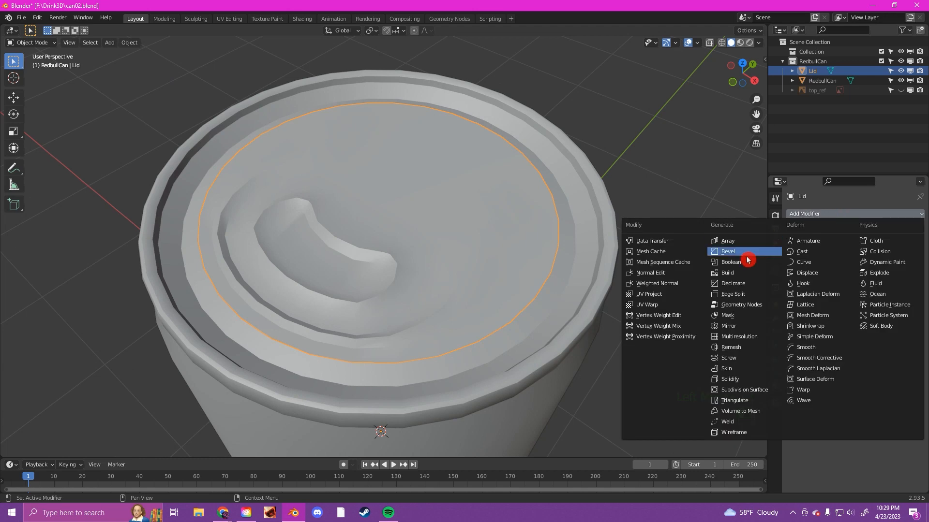
click(763, 394)
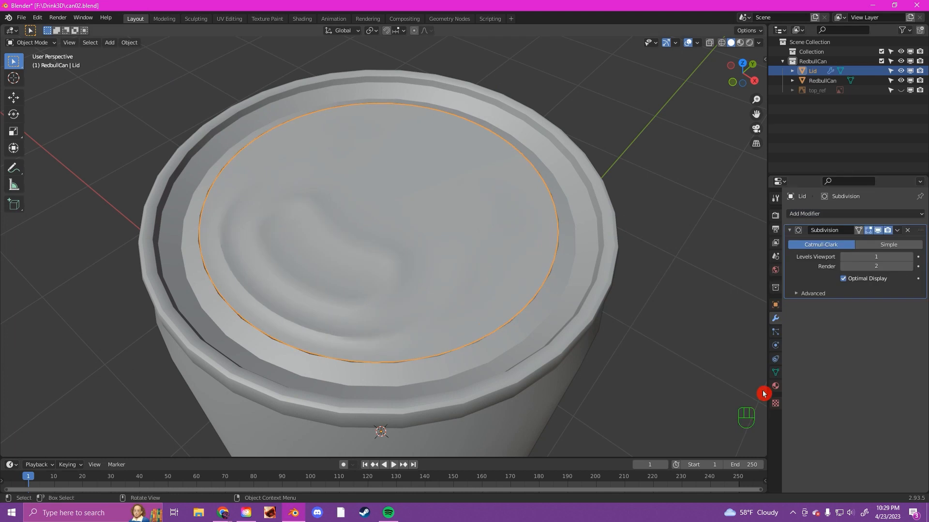
middle_drag(624, 300, 597, 263)
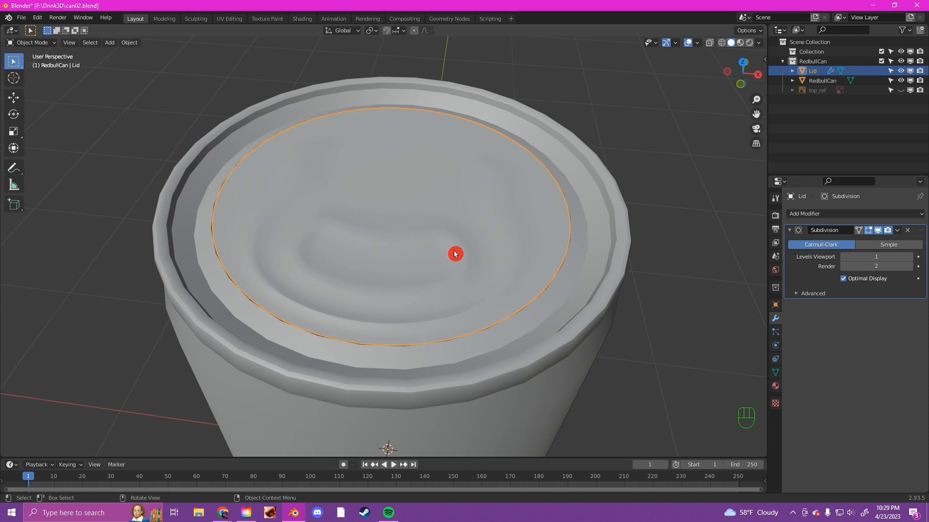
- Enter Edit Mode on the lid and compare its shape with and without subdivision, leaving the modifier's viewport display off
key(Tab)
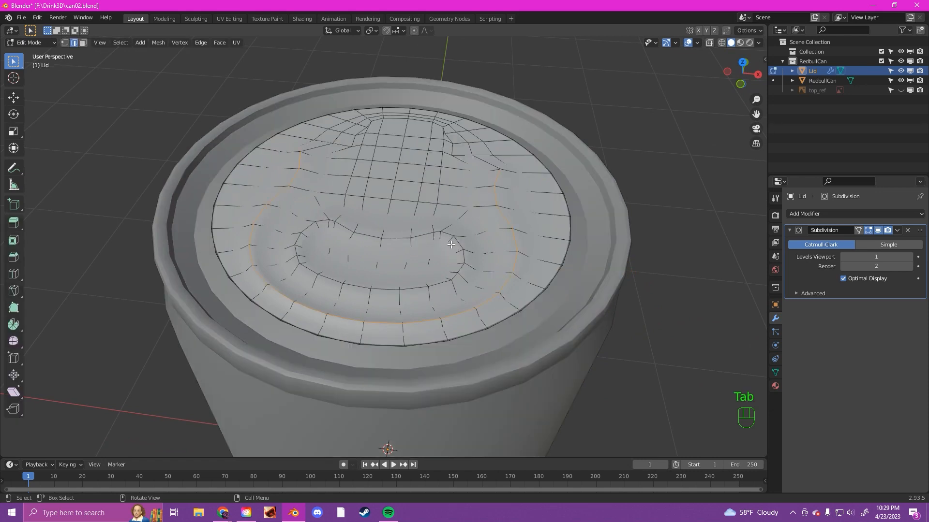
click(878, 232)
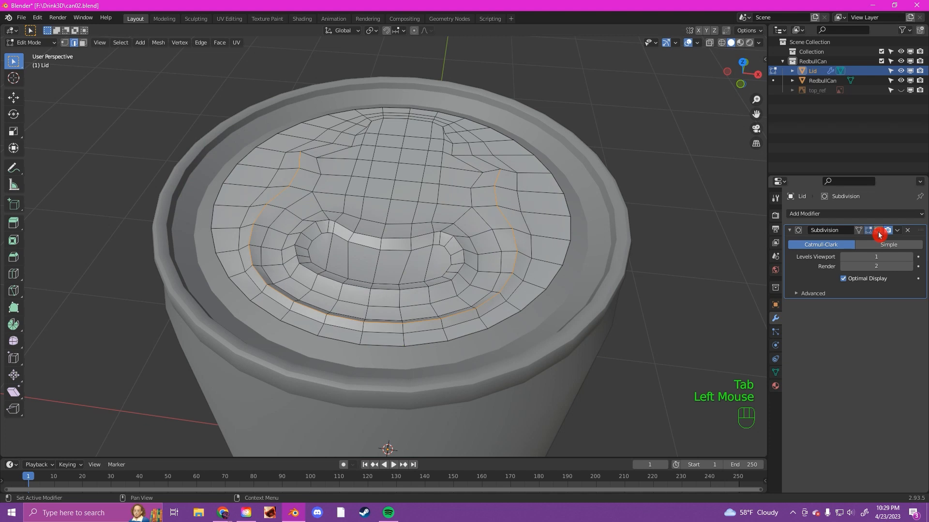
click(878, 232)
click(877, 234)
click(878, 234)
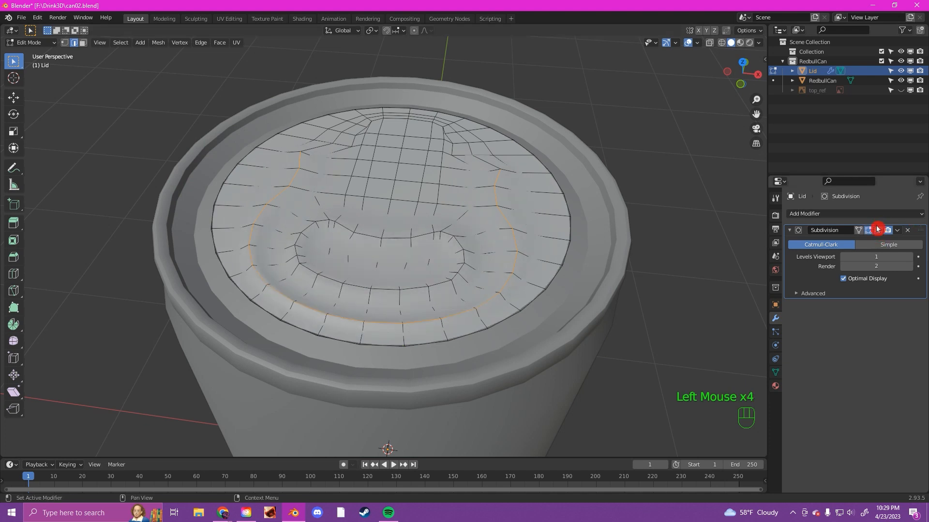
click(877, 232)
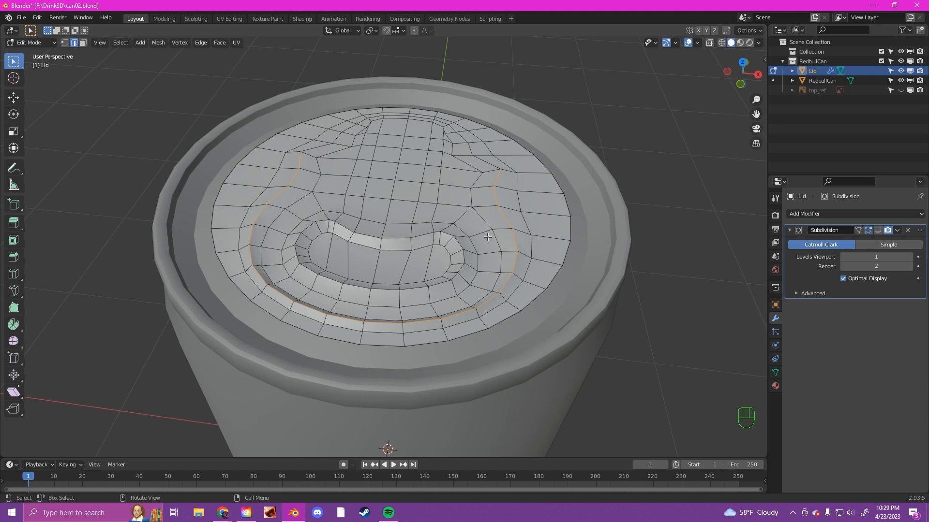
- Raise the recess outline edges further along Z, and raise the mouth opening's edge loop about 0.01 m
key(g)
key(z)
click(487, 235)
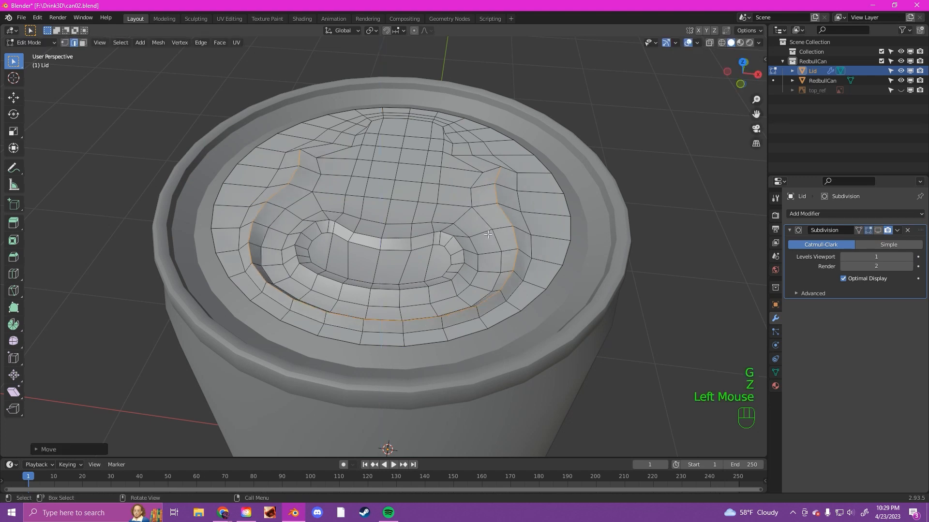
key(alt)
alt+click(311, 269)
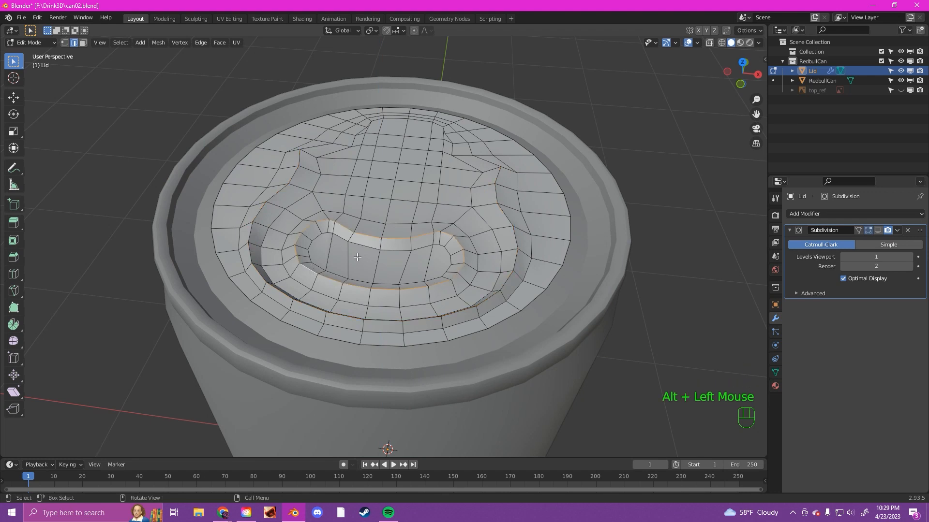
key(g)
key(z)
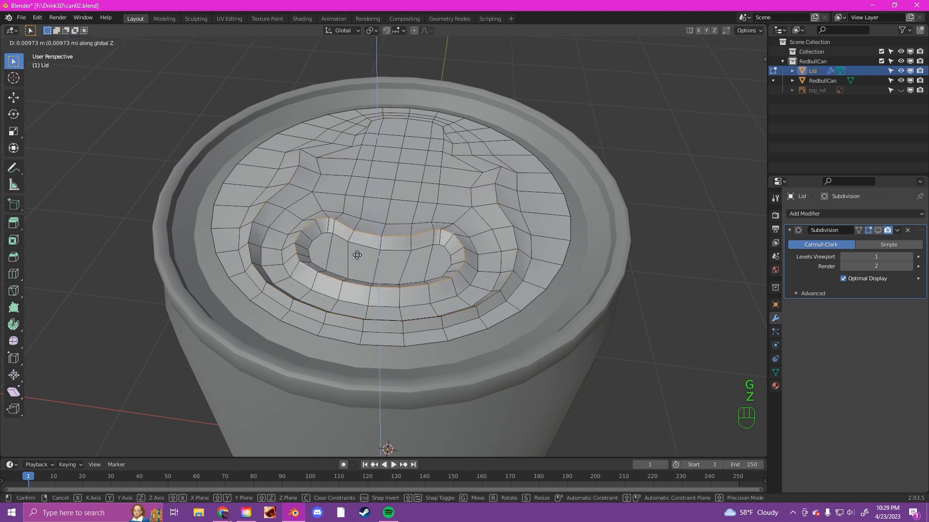
click(447, 253)
- Turn the Subdivision modifier's viewport display back on and inspect the smoothed lid in Object Mode
click(877, 231)
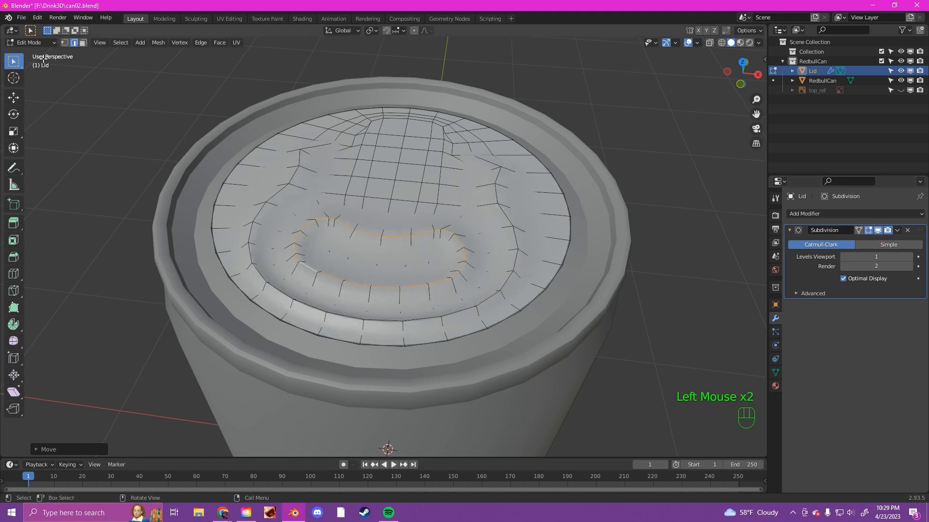
drag(37, 43, 37, 55)
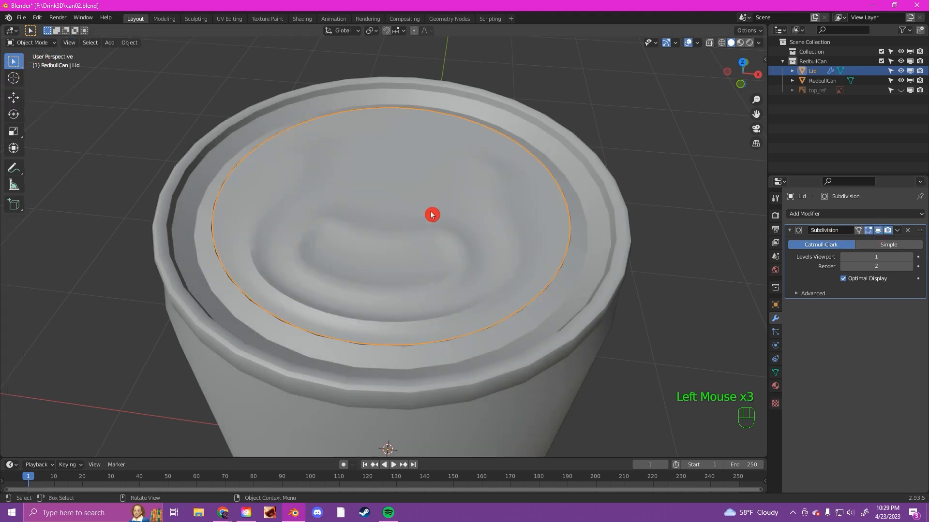
middle_drag(431, 214, 184, 247)
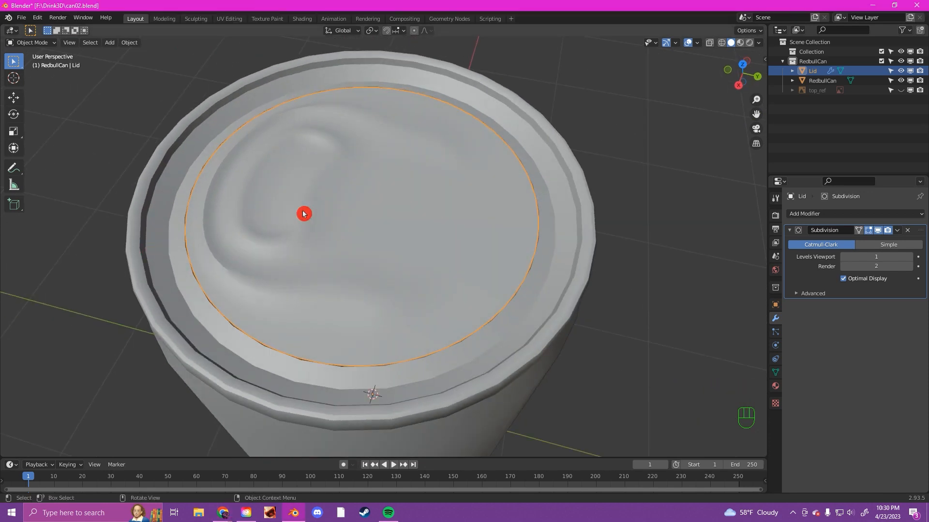
- Bevel the mouth opening's edge loop in Edit Mode with 3 segments and a width of about 0.0027 m
key(Tab)
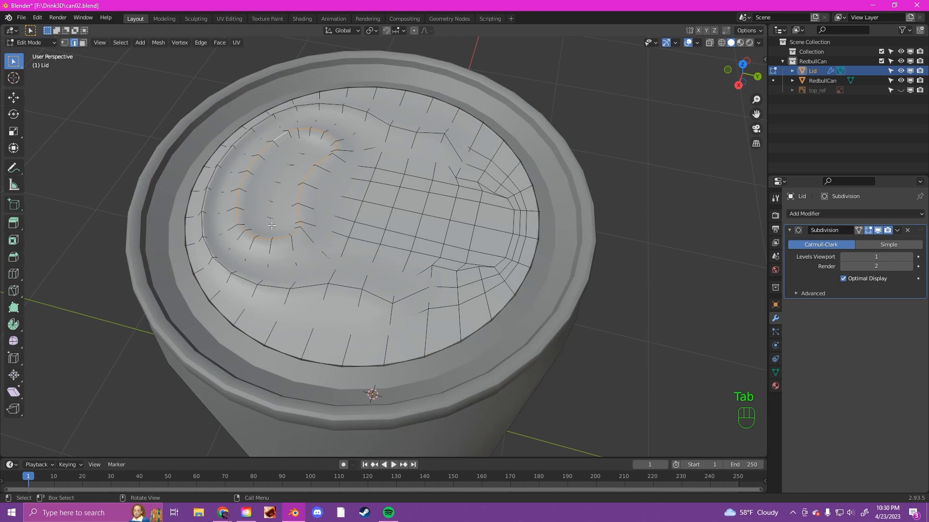
middle_drag(272, 225, 389, 216)
scroll(407, 252, up, 2)
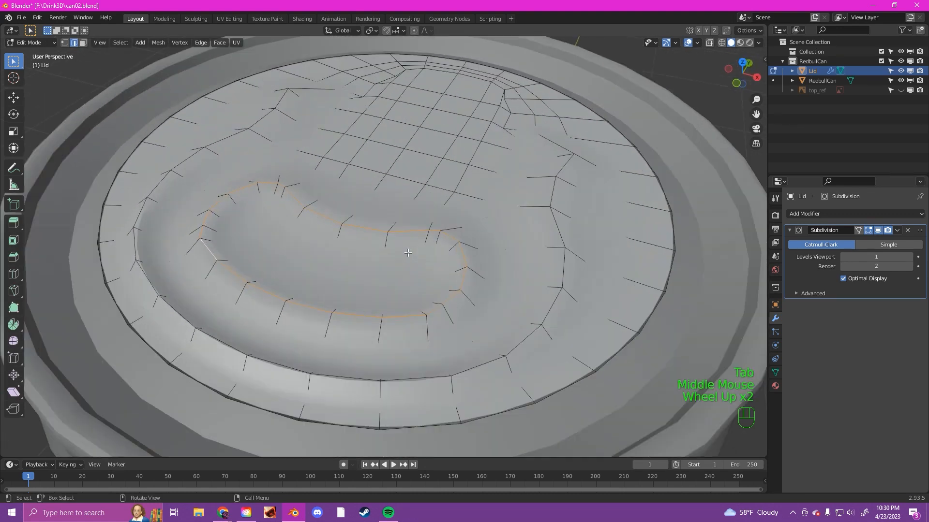
scroll(407, 252, up, 2)
scroll(401, 249, down, 1)
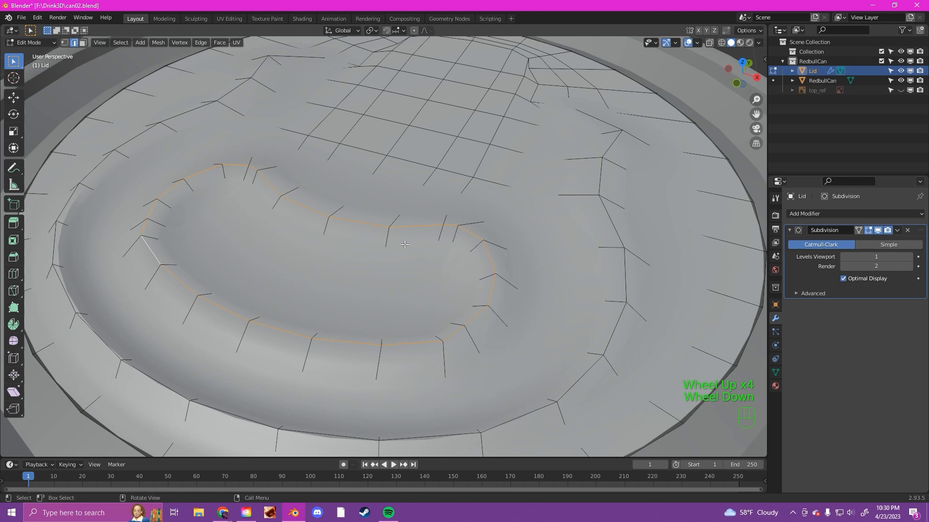
key(ctrl+b)
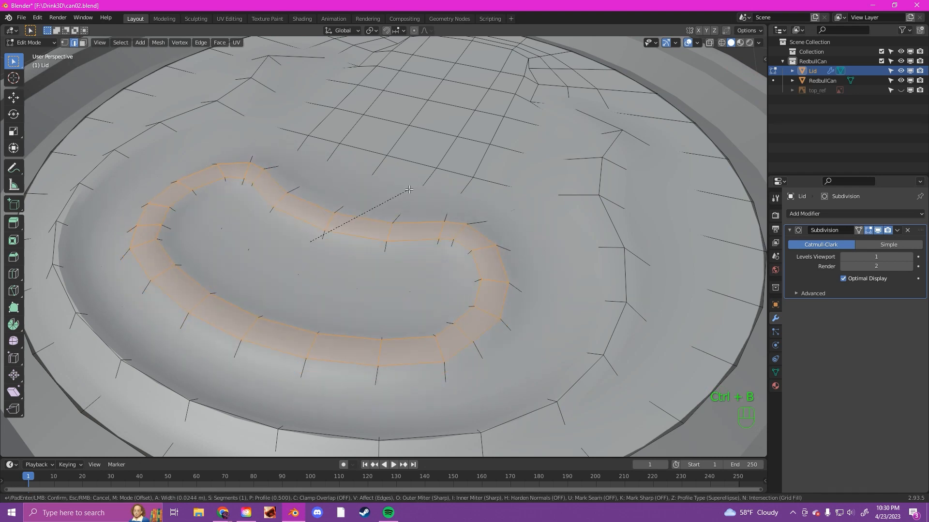
key(Escape)
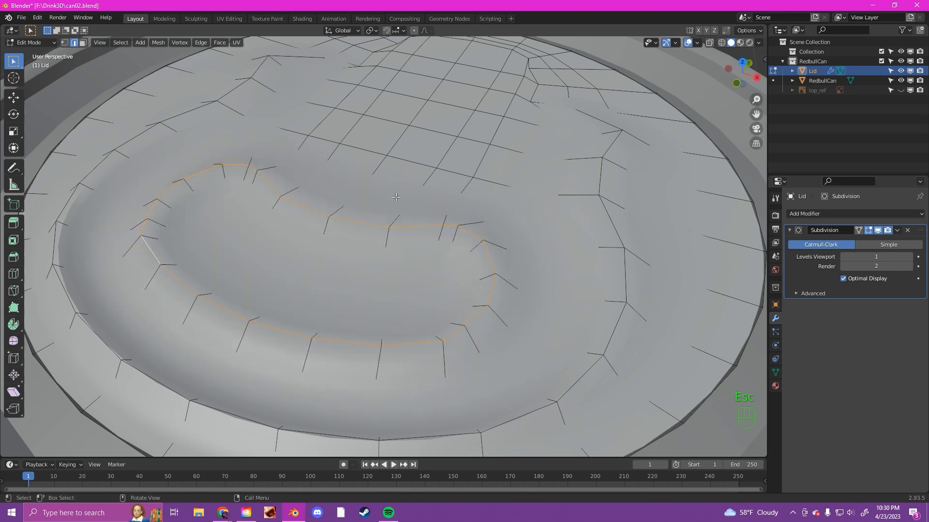
key(ctrl+b)
scroll(396, 197, up, 1)
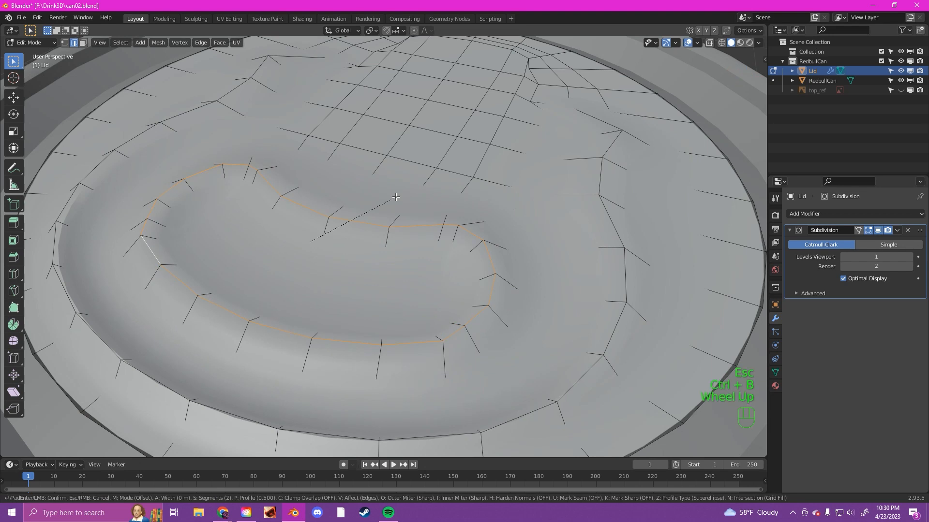
scroll(395, 197, up, 1)
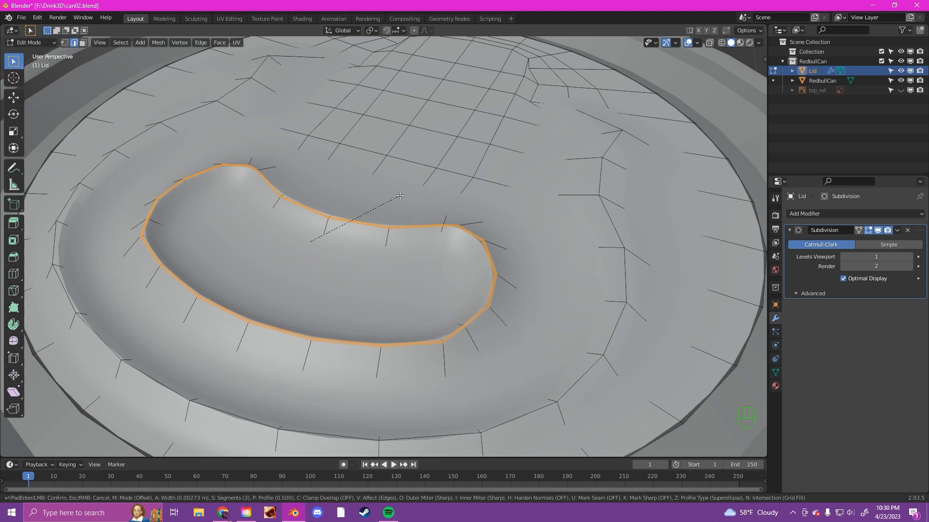
click(399, 196)
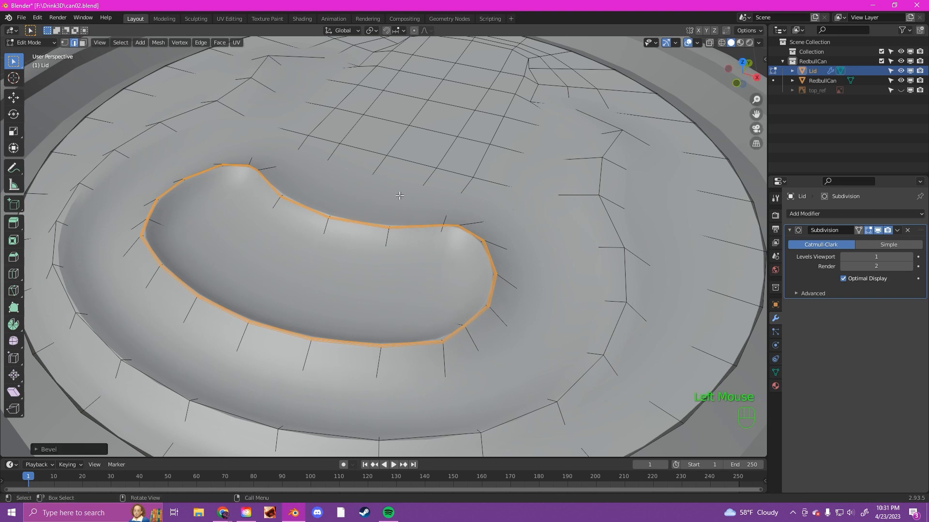
- Select the lid's recess outline loop without its upper edges and bevel it with 3 segments and a width of about 0.0094 m
alt+click(105, 174)
scroll(188, 171, up, 1)
scroll(189, 171, down, 2)
scroll(188, 171, down, 1)
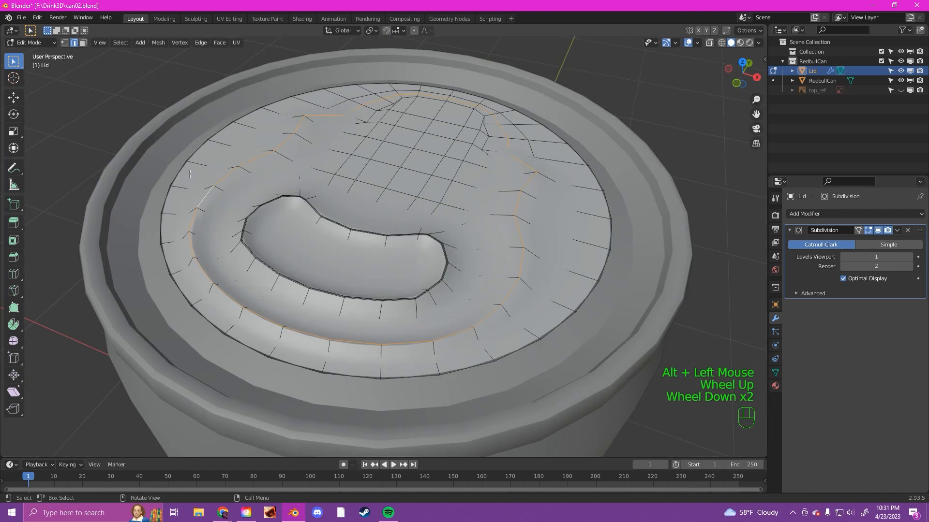
middle_drag(189, 172, 227, 211)
key(KP_7)
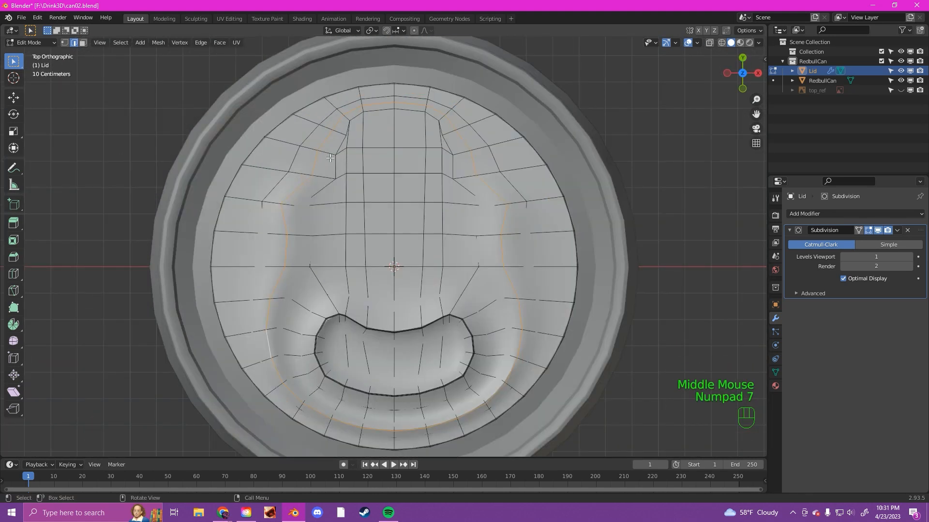
ctrl+drag(263, 88, 522, 219)
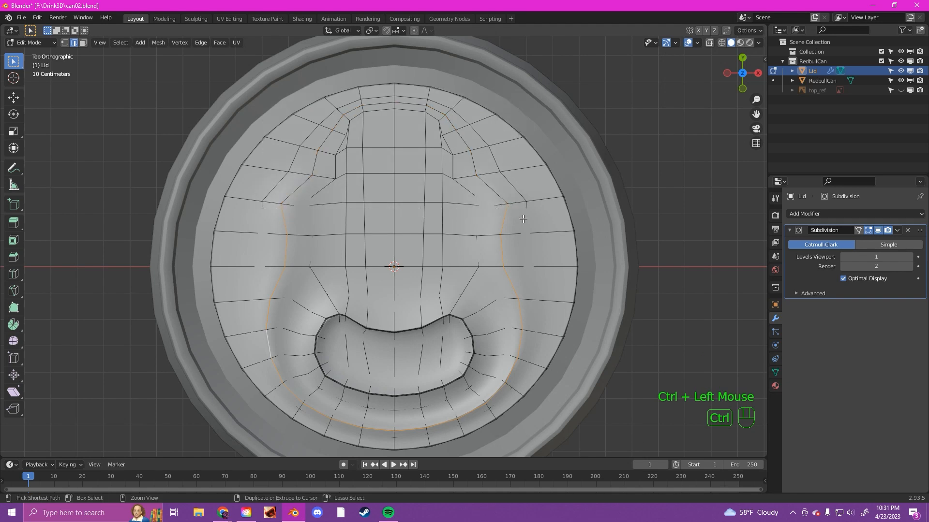
ctrl+drag(266, 185, 537, 226)
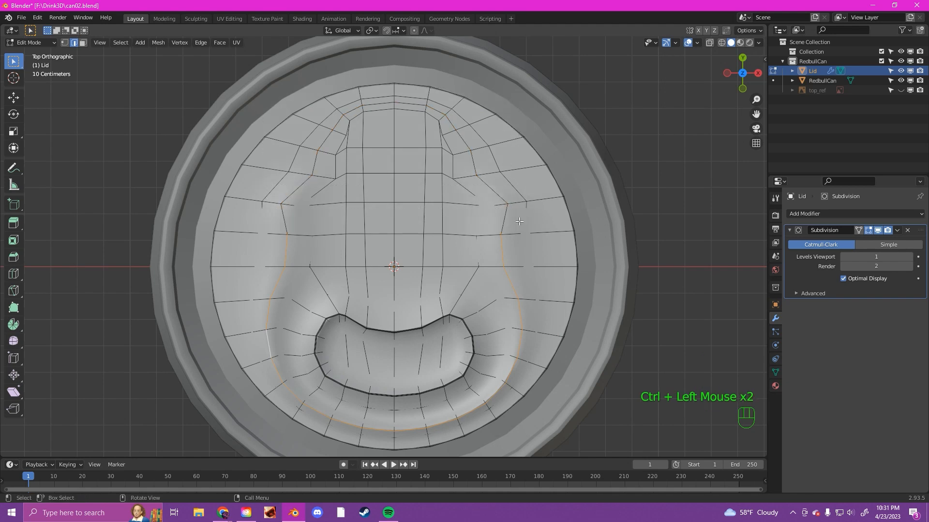
scroll(517, 221, down, 1)
scroll(518, 221, up, 1)
middle_drag(518, 221, 485, 196)
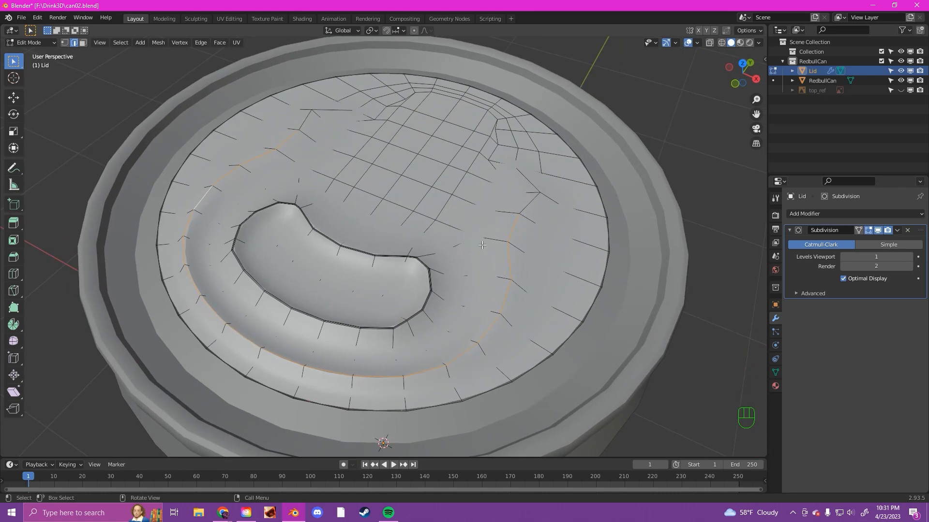
key(ctrl+b)
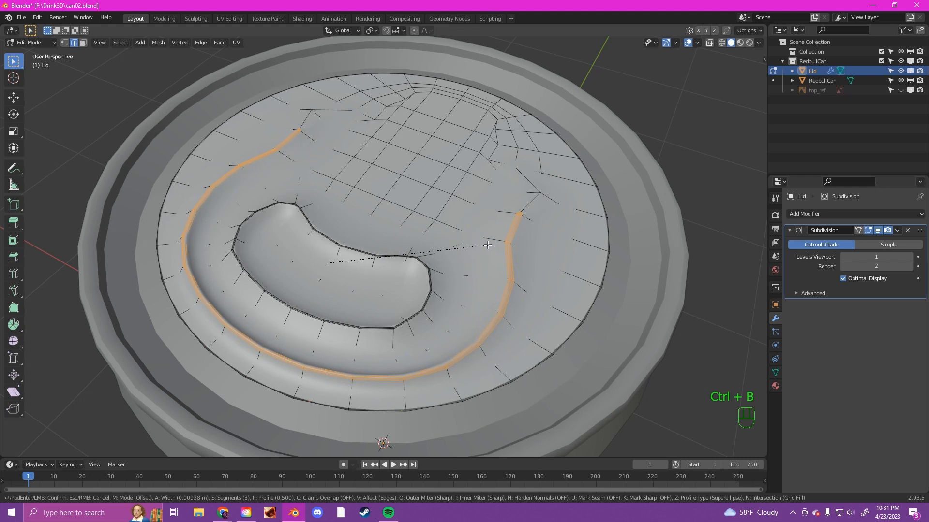
click(487, 246)
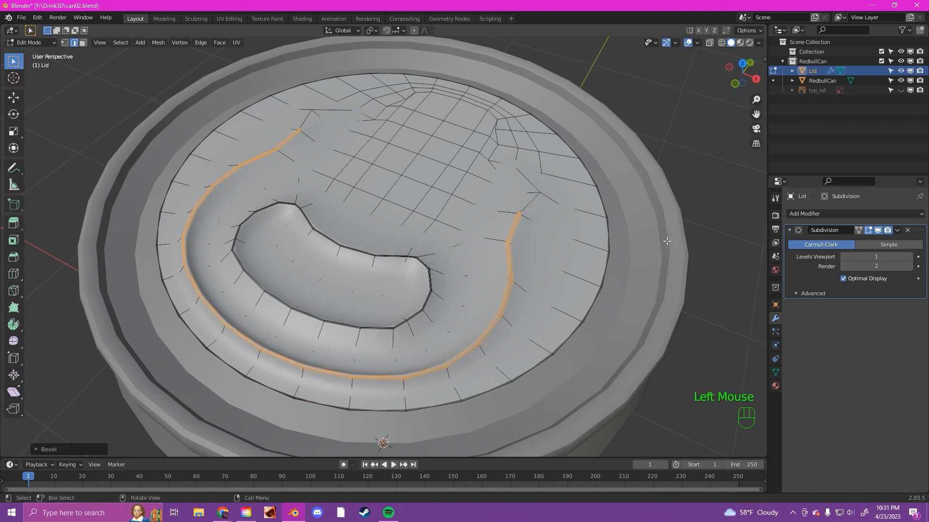
- Return to Object Mode and inspect the smoothed lid from an angle and from the top view
key(Tab)
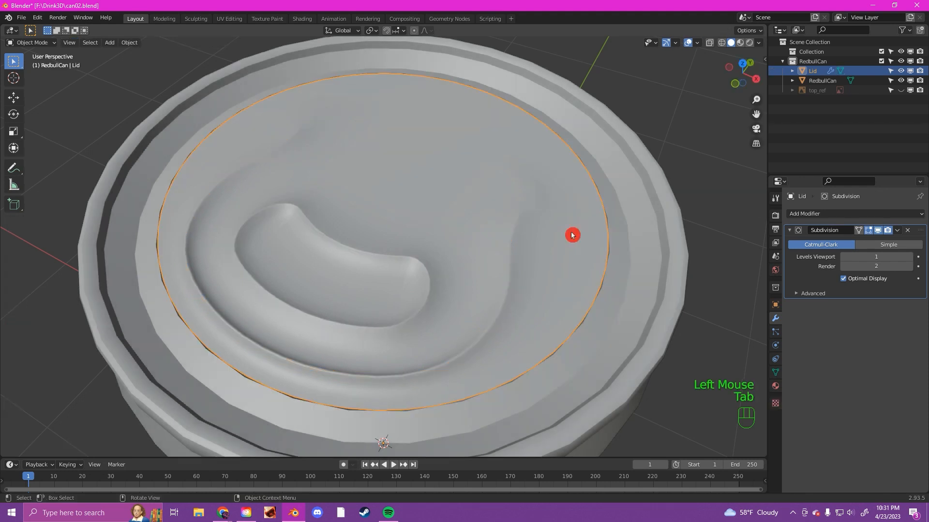
scroll(572, 234, down, 2)
mouse_move(539, 240)
middle_down()
mouse_move(555, 262)
mouse_move(590, 261)
mouse_move(485, 222)
mouse_move(408, 222)
mouse_move(527, 234)
middle_up()
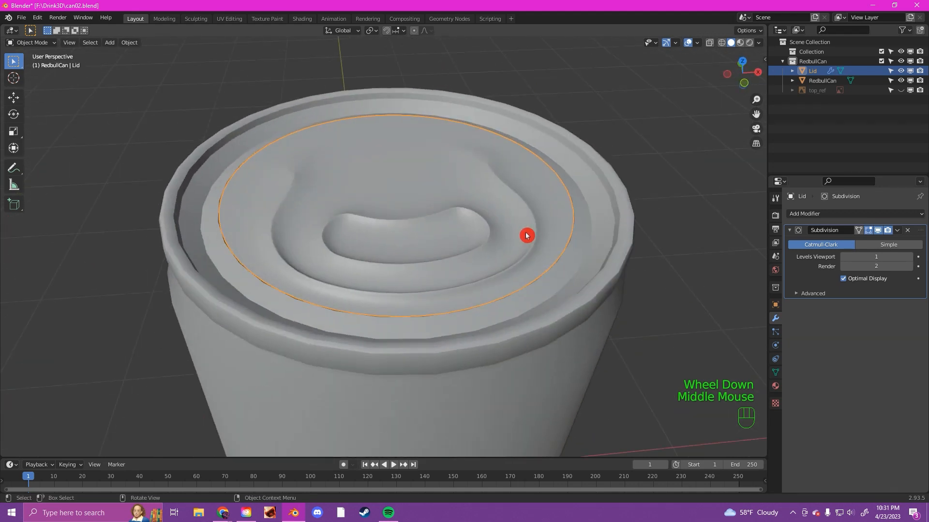
key(KP_7)
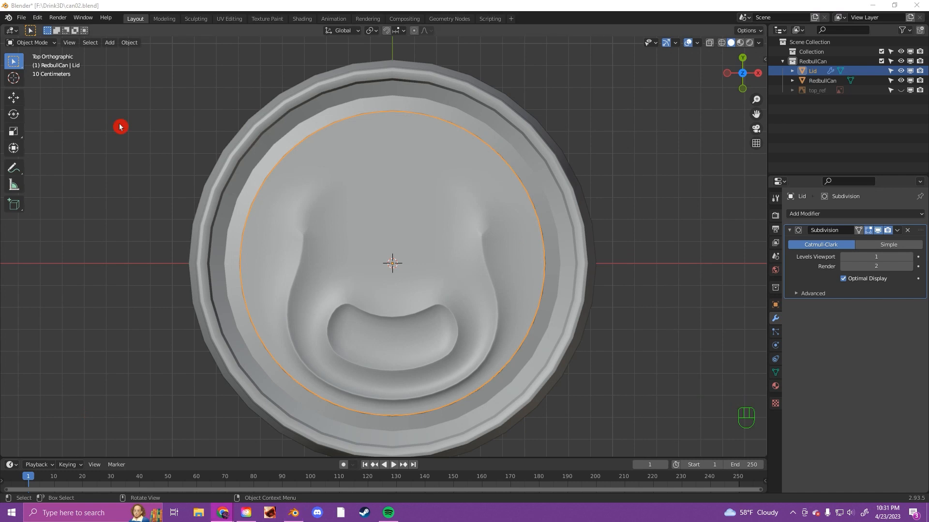
- Save the project as a new file named can03.blend in the Drink3D folder
click(22, 19)
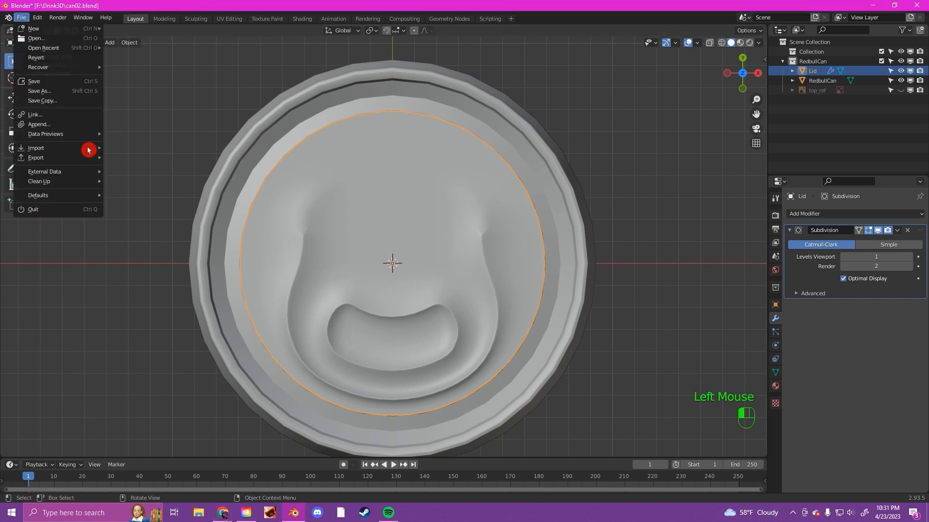
click(61, 97)
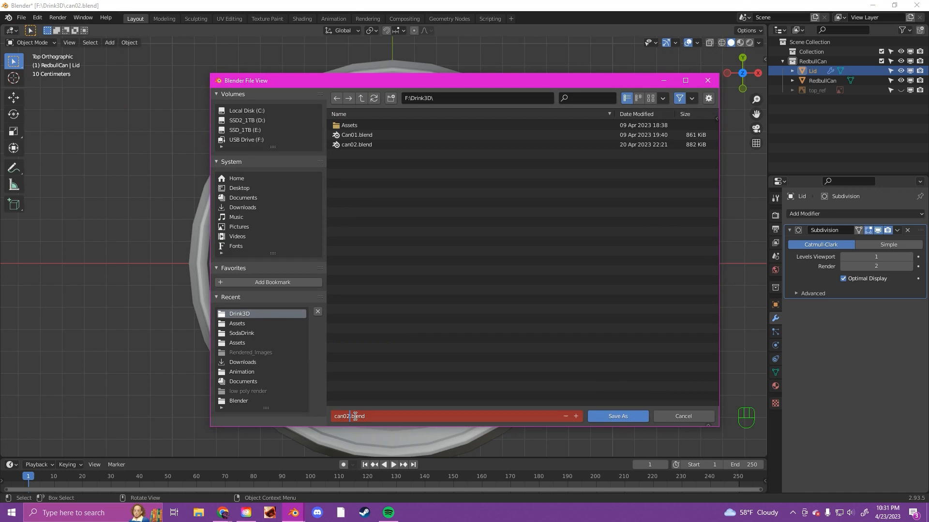
click(603, 419)
click(610, 418)
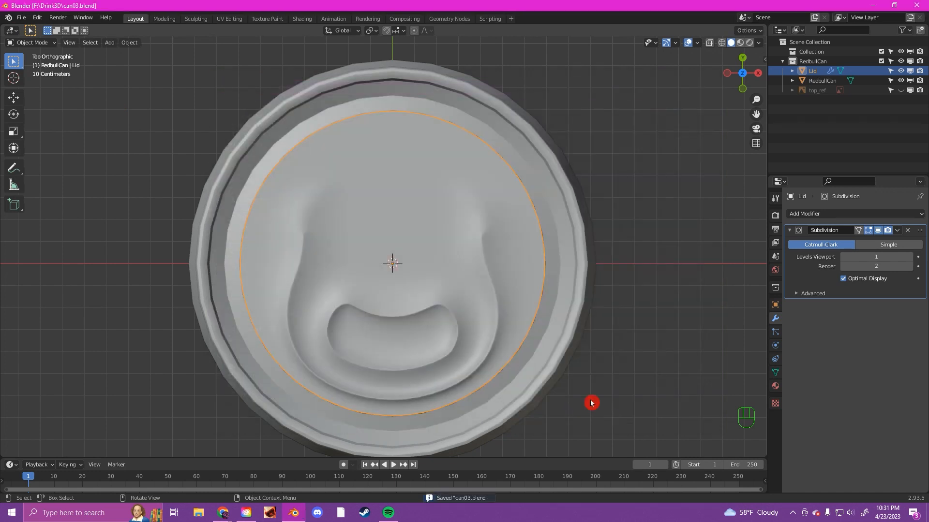
- Unhide the top_ref reference image in the viewport
click(900, 90)
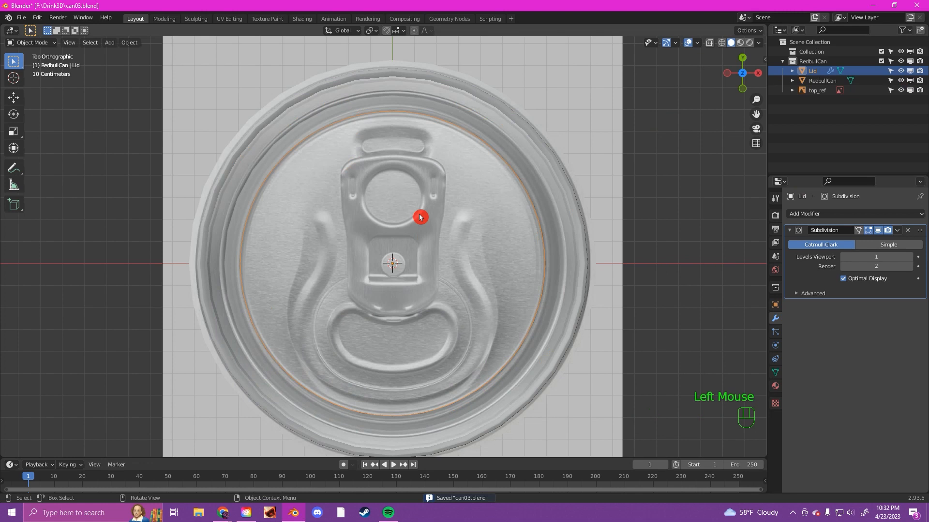